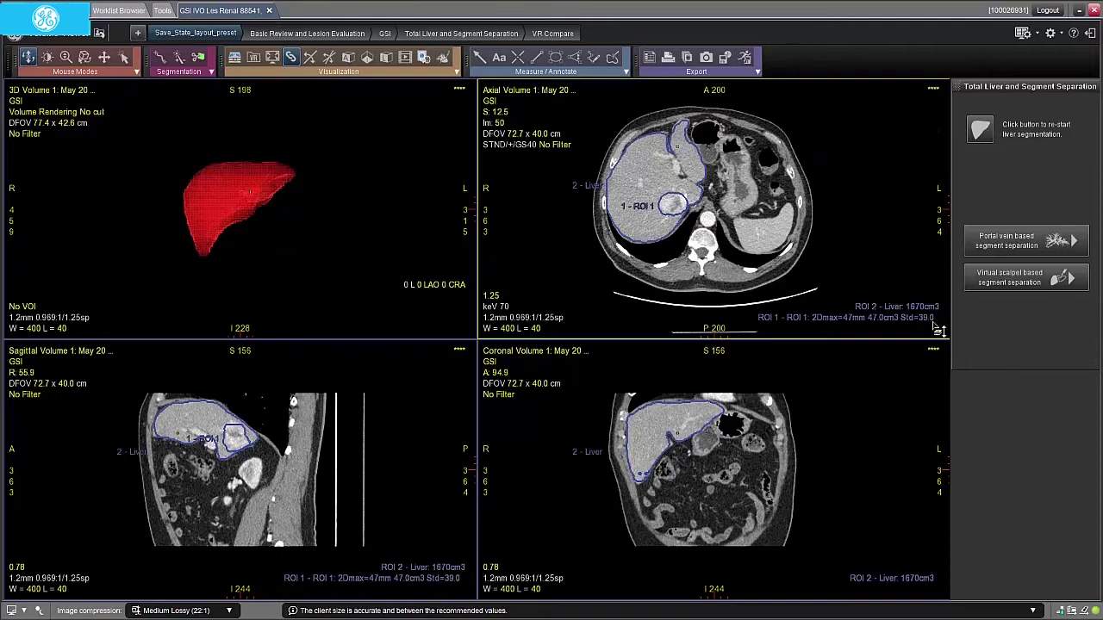
- Start virtual-scalpel segment separation with cut tracing engaged on the axial liver slice
left_click(1031, 282)
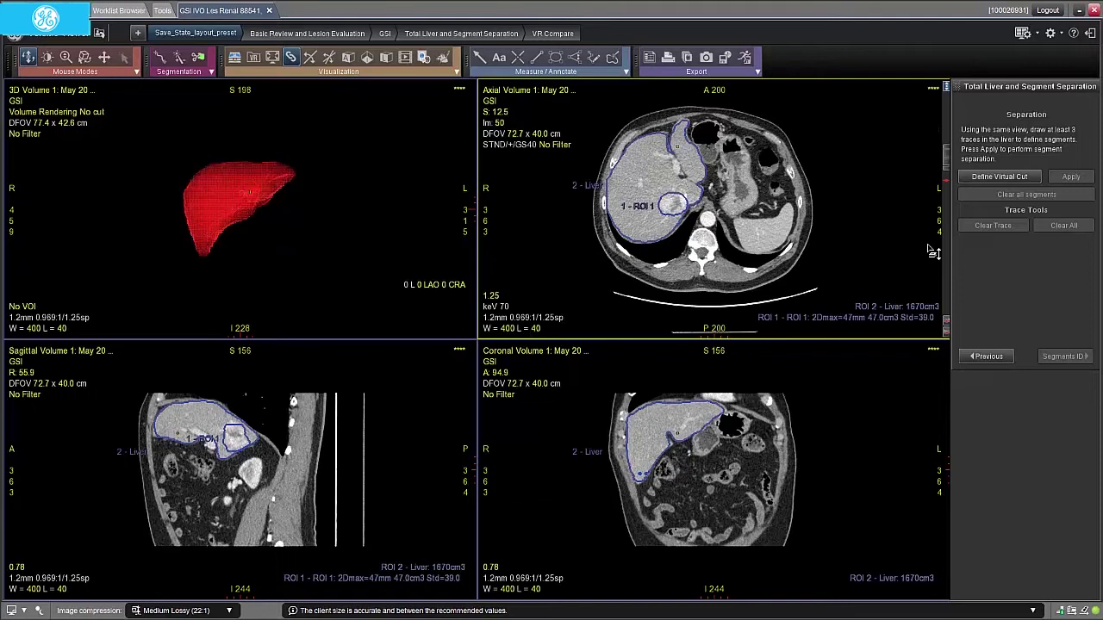
left_click(1015, 178)
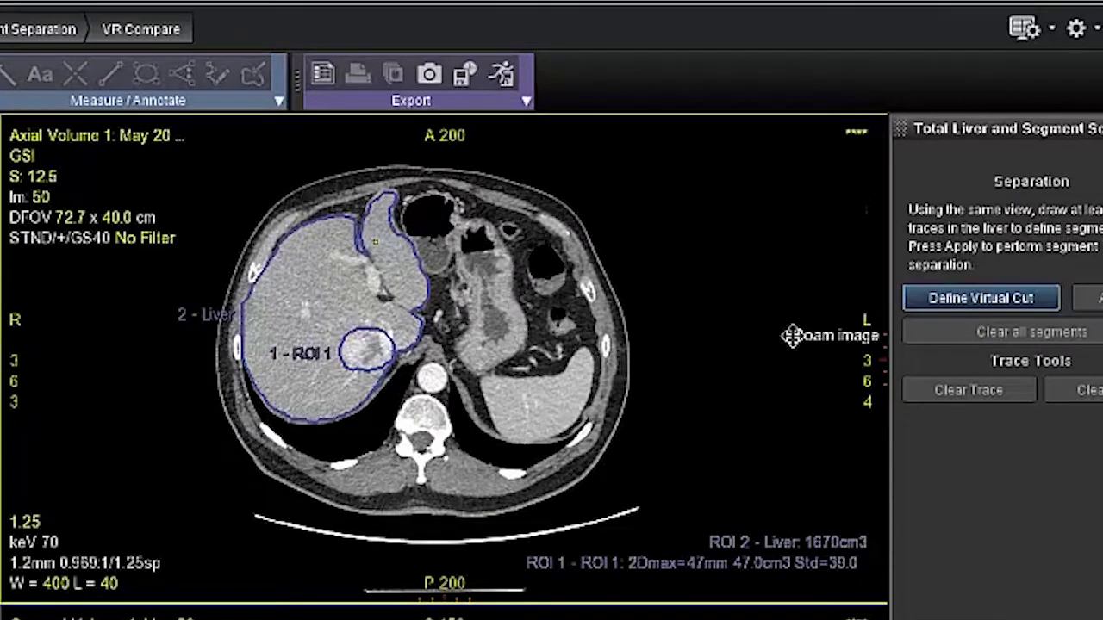
- Draw four red cut traces across the liver on successive axial slices
scroll(743, 317, "down", 5)
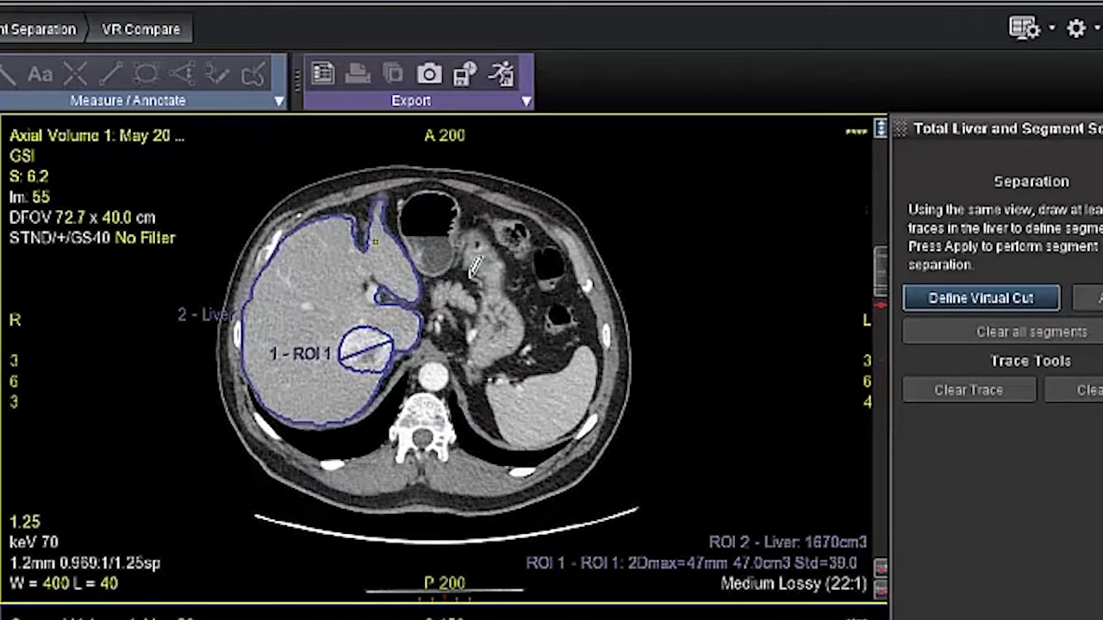
mouse_move(353, 177)
left_mouse_down()
mouse_move(365, 259)
mouse_move(384, 285)
mouse_move(470, 322)
left_mouse_up()
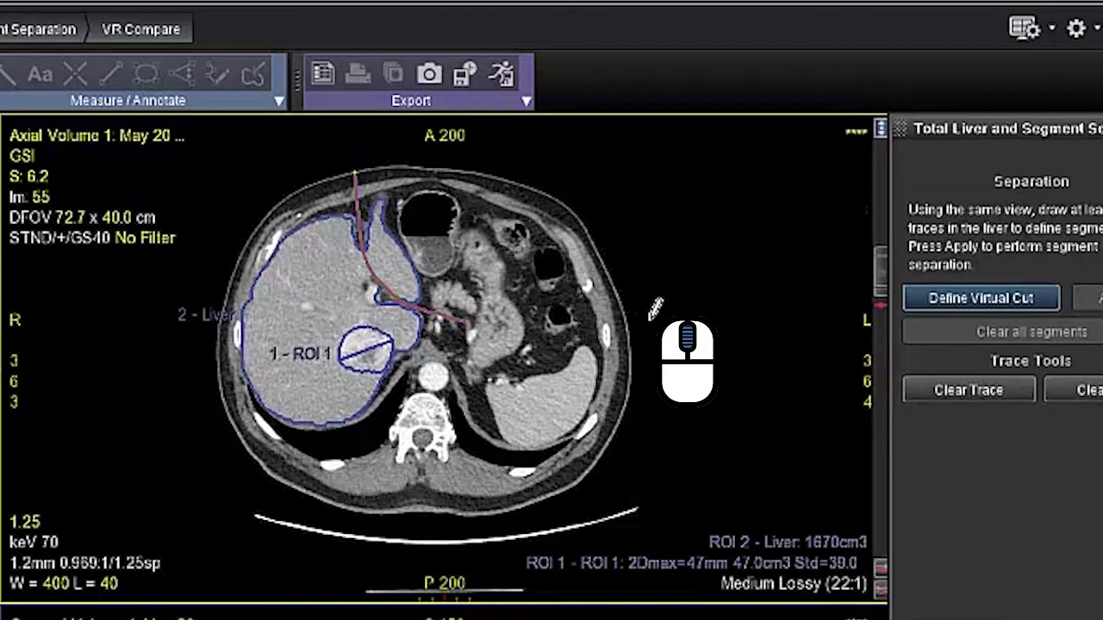
scroll(655, 308, "up", 6)
scroll(655, 308, "up", 3)
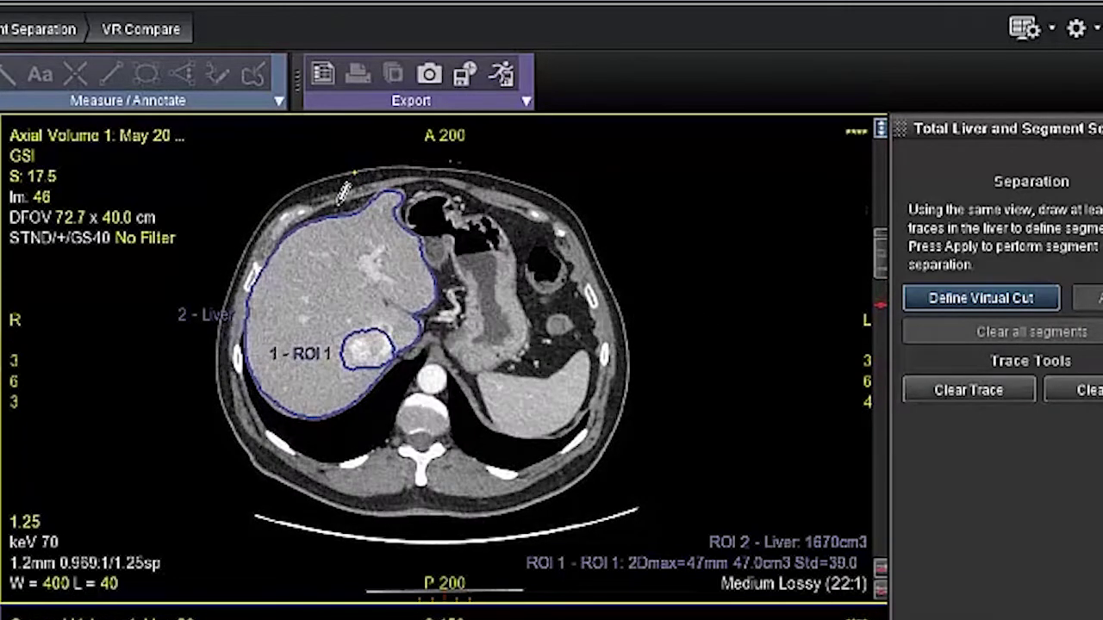
mouse_move(325, 181)
left_mouse_down()
mouse_move(388, 278)
mouse_move(453, 320)
left_mouse_up()
scroll(672, 327, "up", 9)
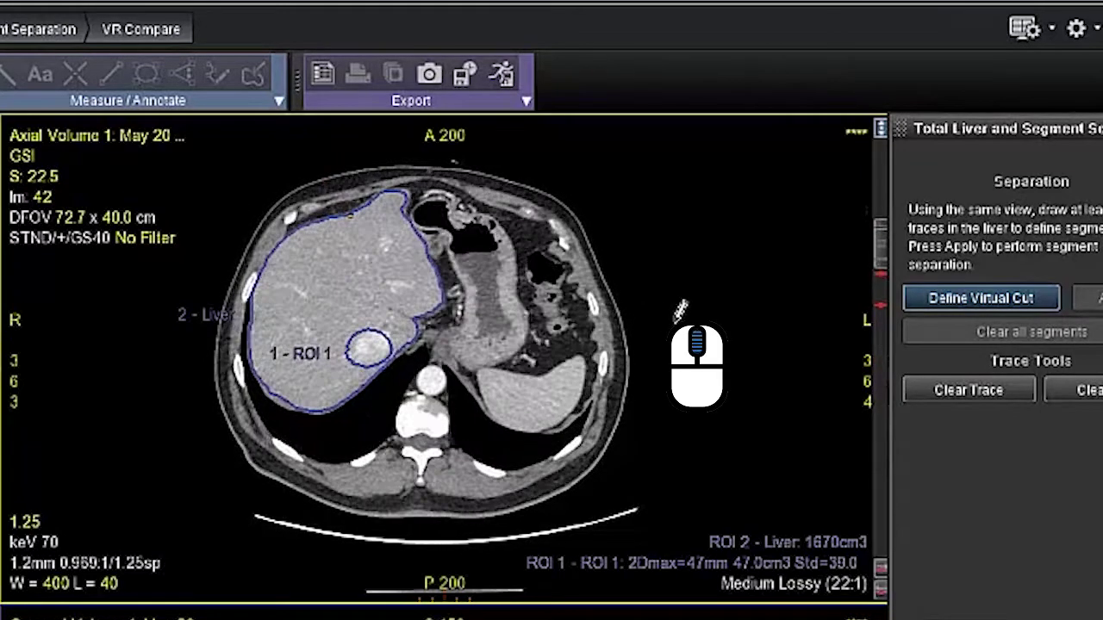
mouse_move(344, 177)
left_mouse_down()
mouse_move(380, 256)
mouse_move(424, 319)
mouse_move(450, 331)
left_mouse_up()
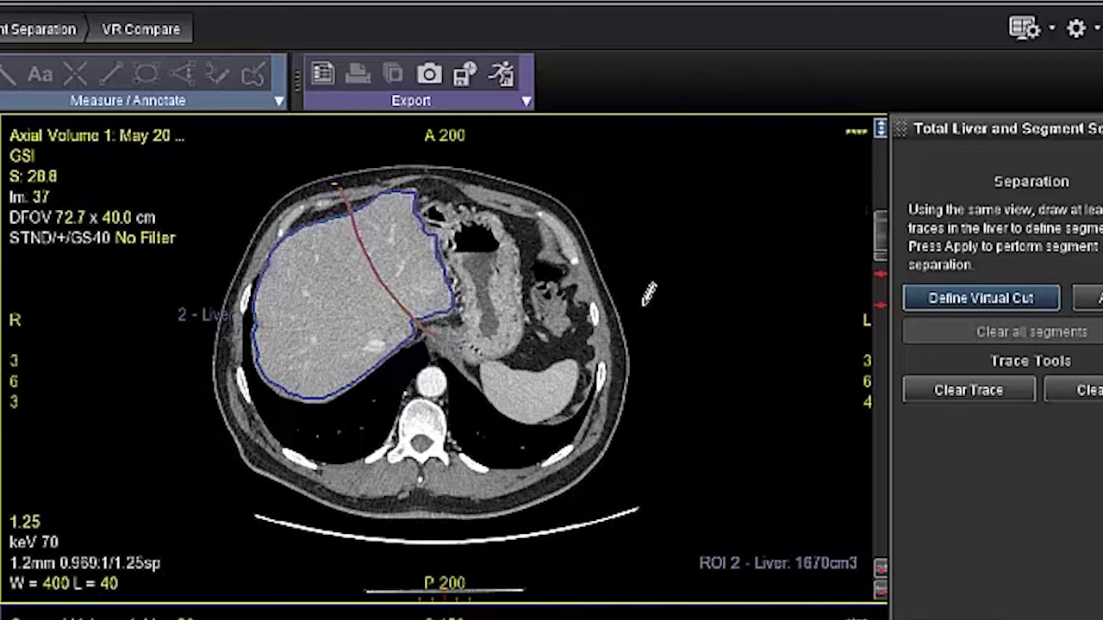
scroll(648, 293, "up", 6)
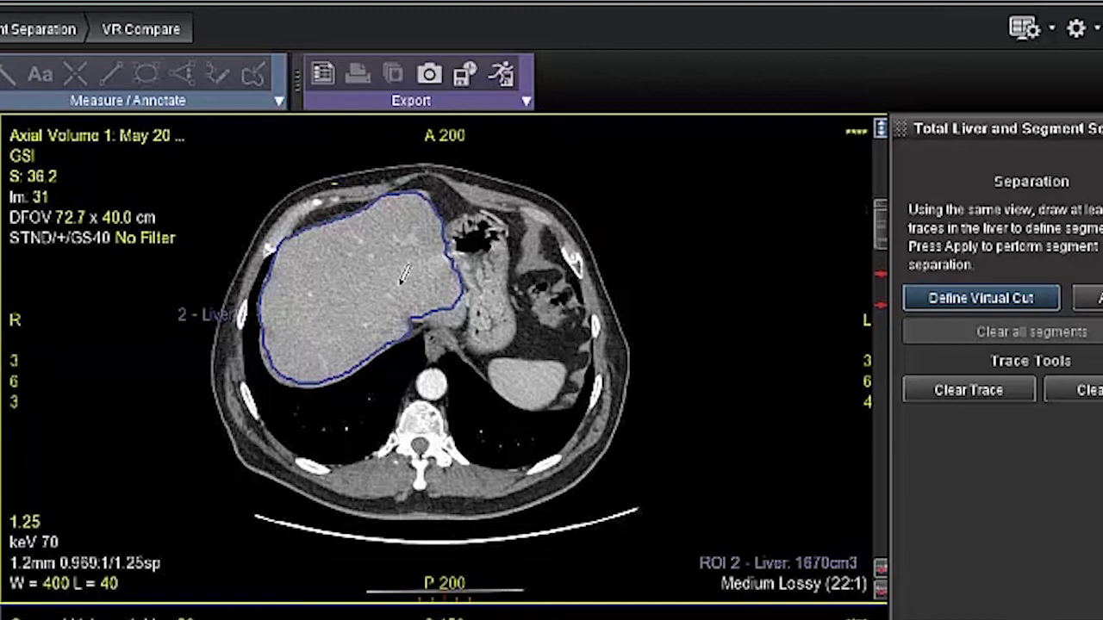
mouse_move(336, 170)
left_mouse_down()
mouse_move(395, 288)
mouse_move(297, 310)
mouse_move(345, 335)
mouse_move(434, 326)
mouse_move(474, 341)
left_mouse_up()
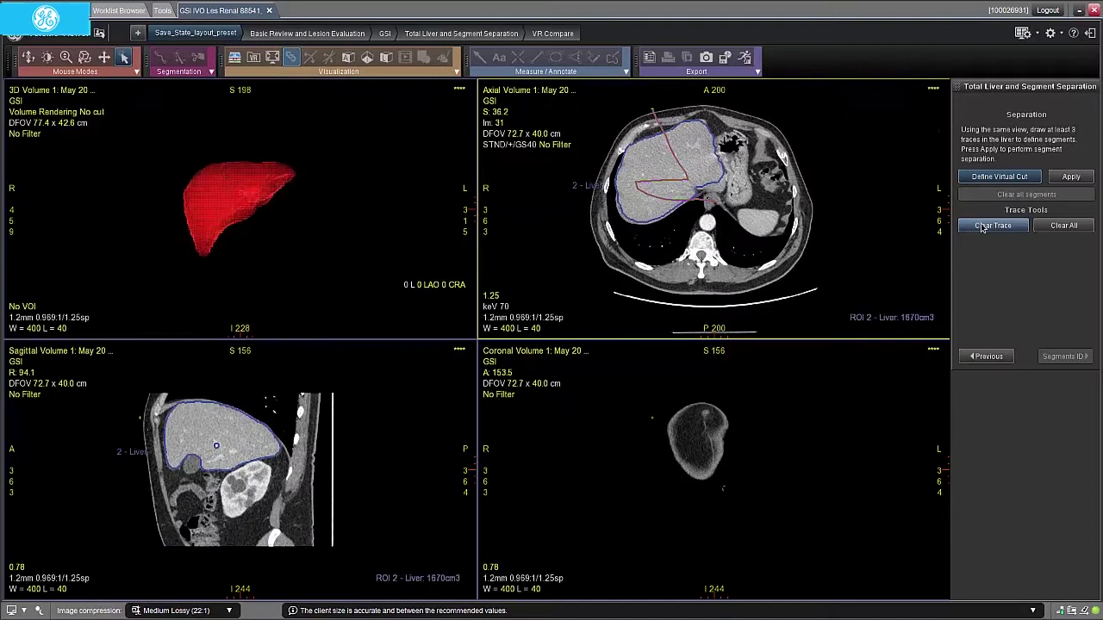
- Clear the last trace and apply the cut, yielding Vol. #1 (253 cm3) and Vol. #2 (1417 cm3)
left_click(981, 227)
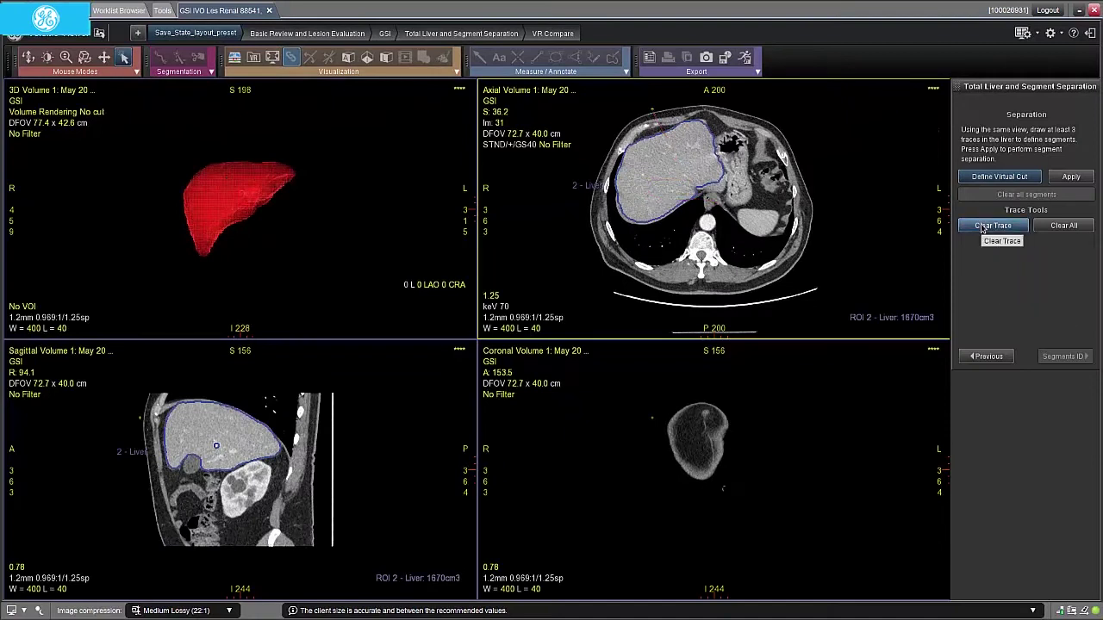
mouse_move(926, 194)
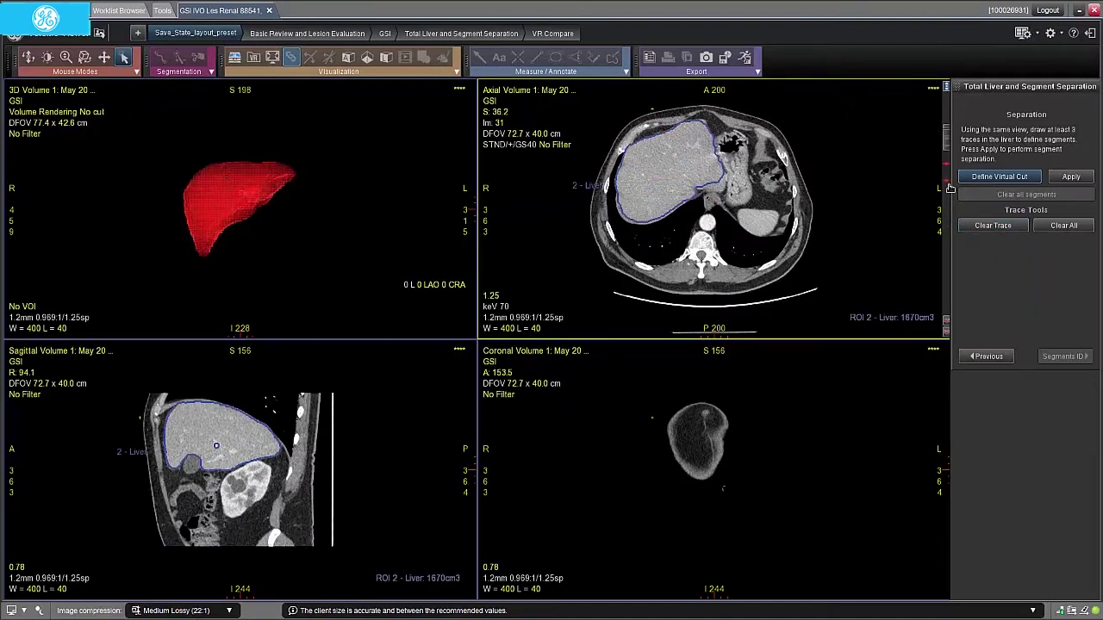
left_click(1068, 177)
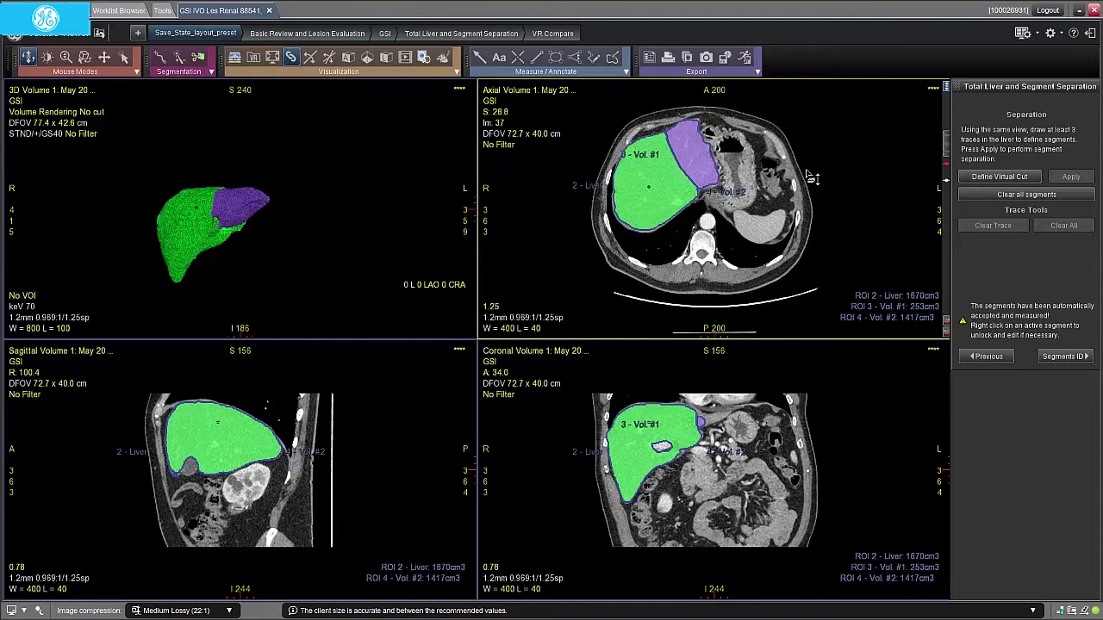
- Unlock Vol. #1 from its right-click menu, then accept and re-measure it at 253 cm3
right_click(653, 160)
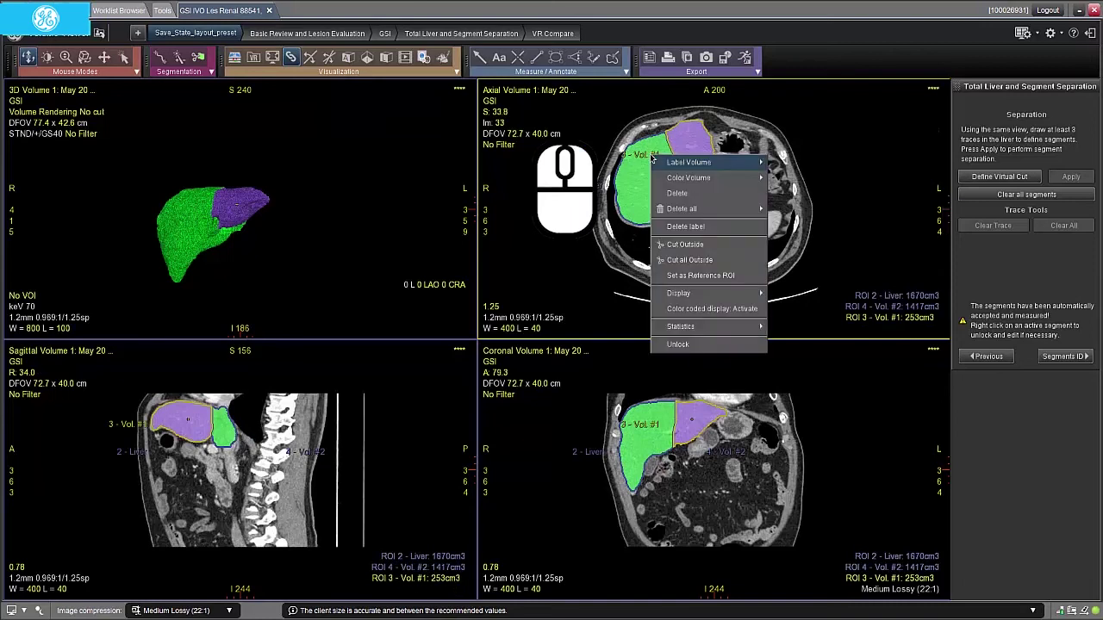
left_click(679, 346)
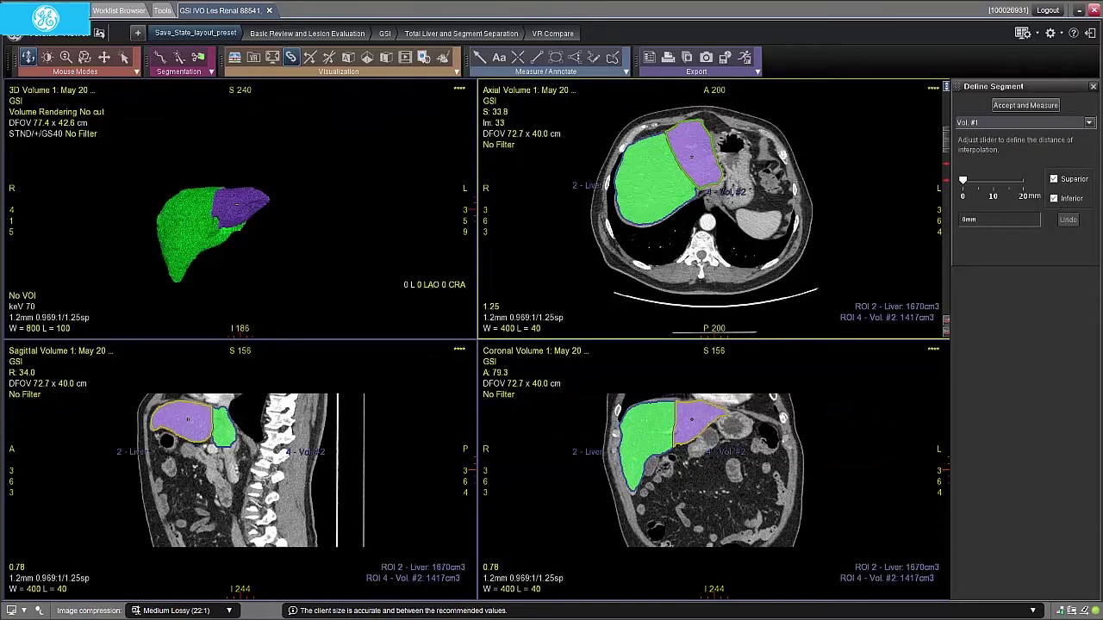
left_click(1024, 105)
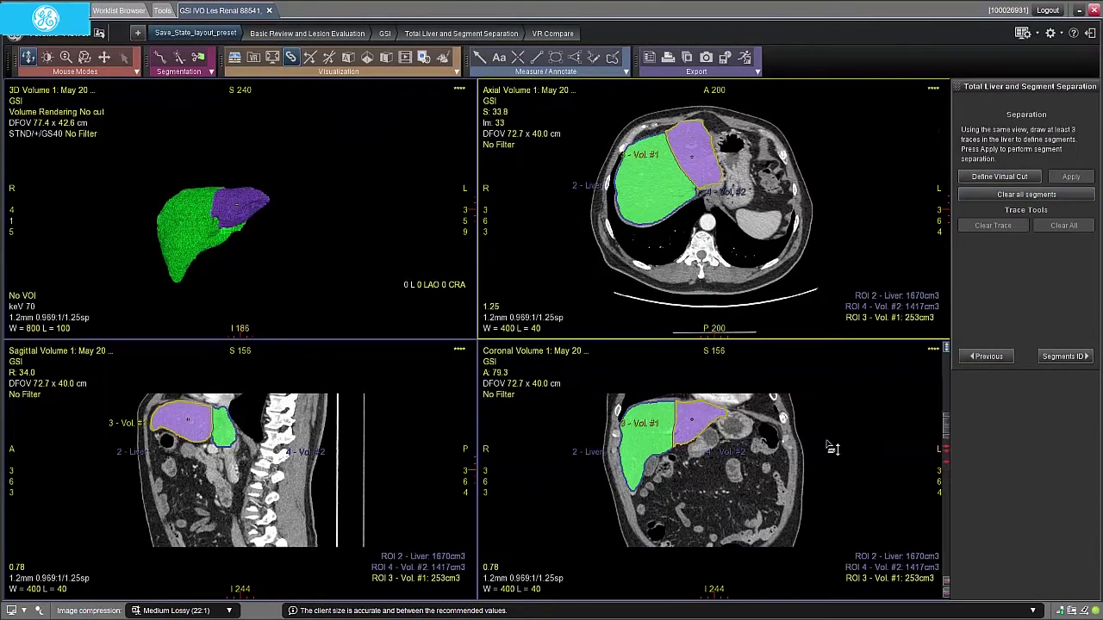
scroll(820, 470, "down", 3)
scroll(820, 469, "down", 7)
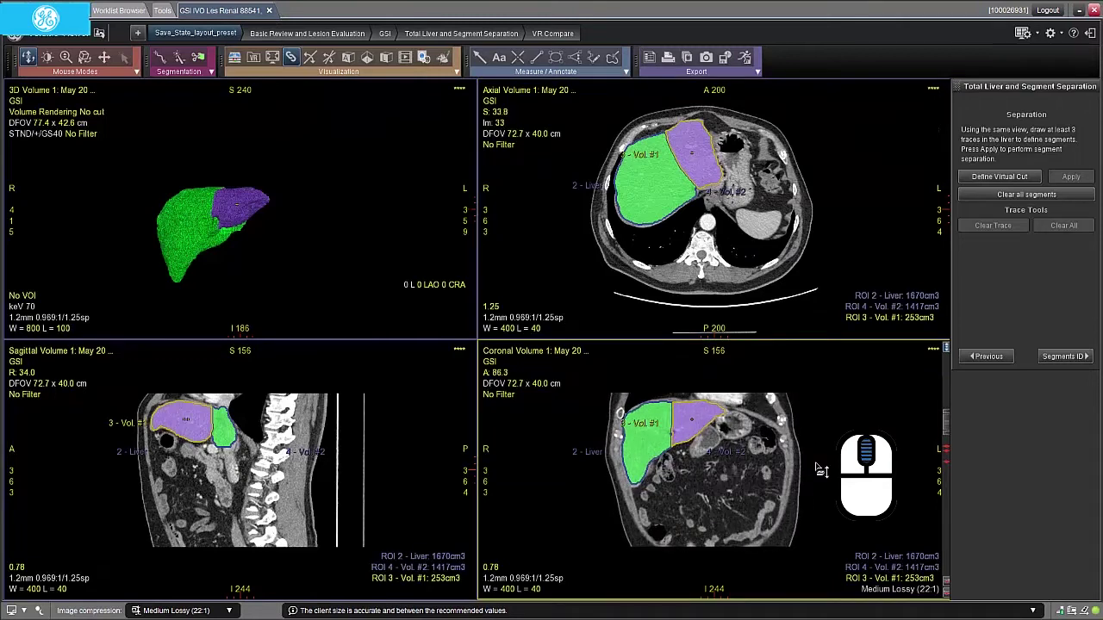
- Begin a new virtual cut and thicken the coronal view to a 3.9 MIP slab
left_click(999, 176)
mouse_move(677, 392)
left_mouse_down()
mouse_move(677, 423)
mouse_move(743, 415)
left_mouse_up()
scroll(809, 409, "down", 2)
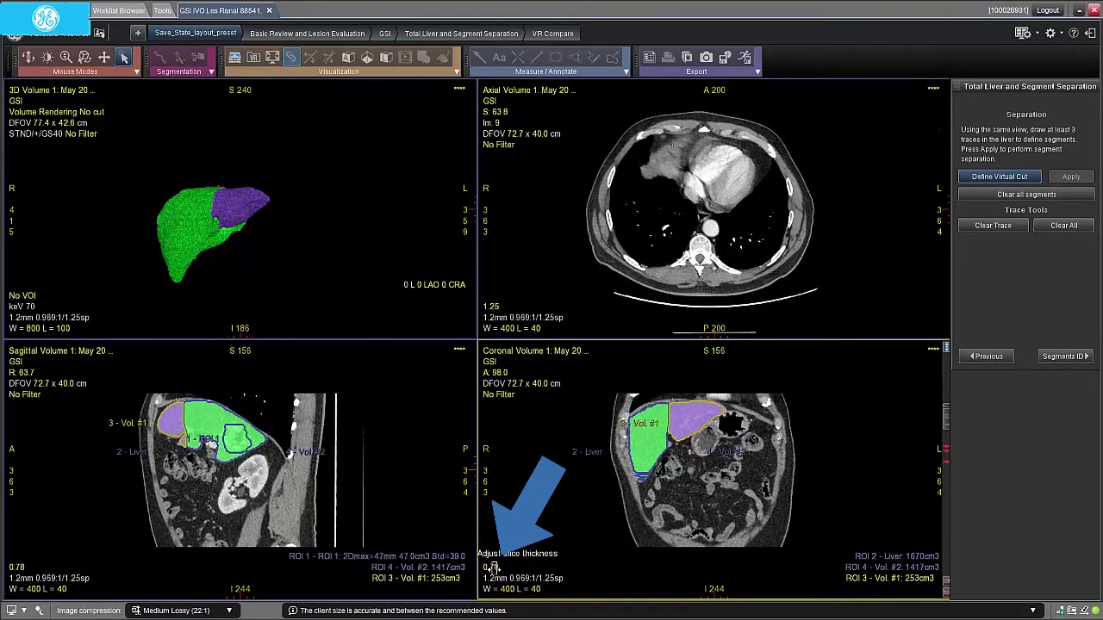
left_click_drag(491, 568, 493, 566)
left_click_drag(492, 568, 495, 562)
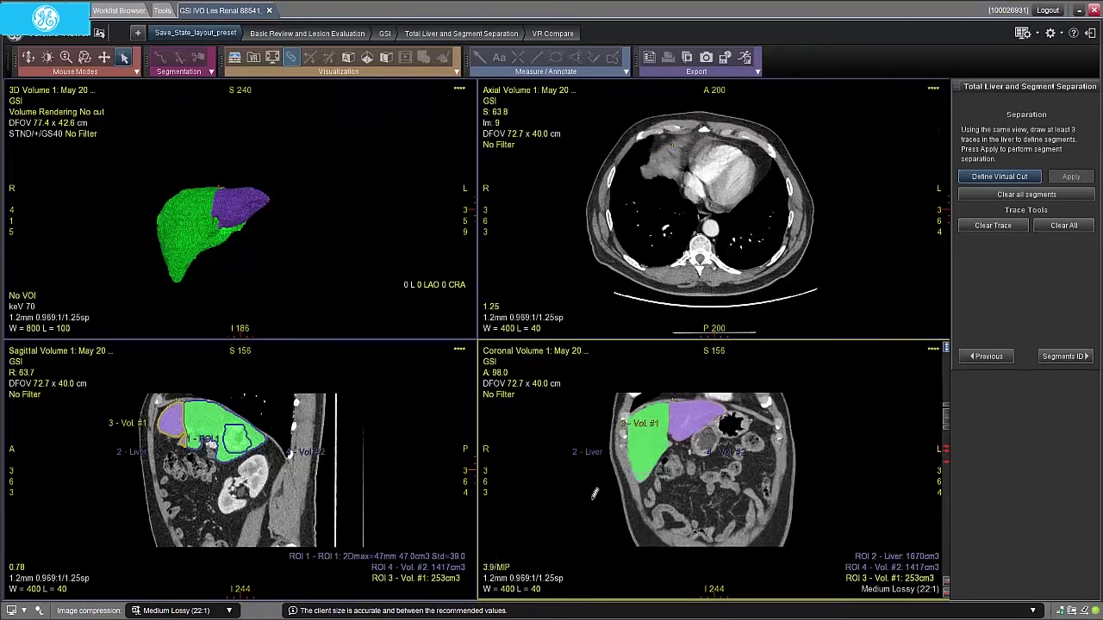
mouse_move(675, 398)
left_mouse_down()
mouse_move(672, 387)
mouse_move(672, 401)
mouse_move(694, 412)
mouse_move(734, 406)
left_mouse_up()
scroll(792, 434, "down", 10)
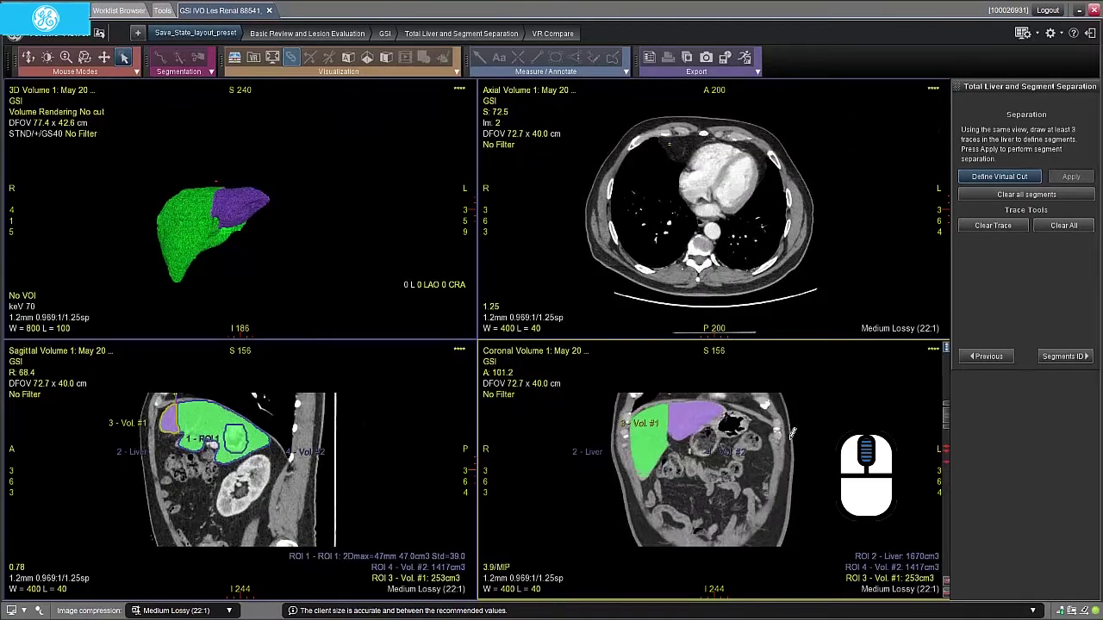
scroll(792, 433, "down", 13)
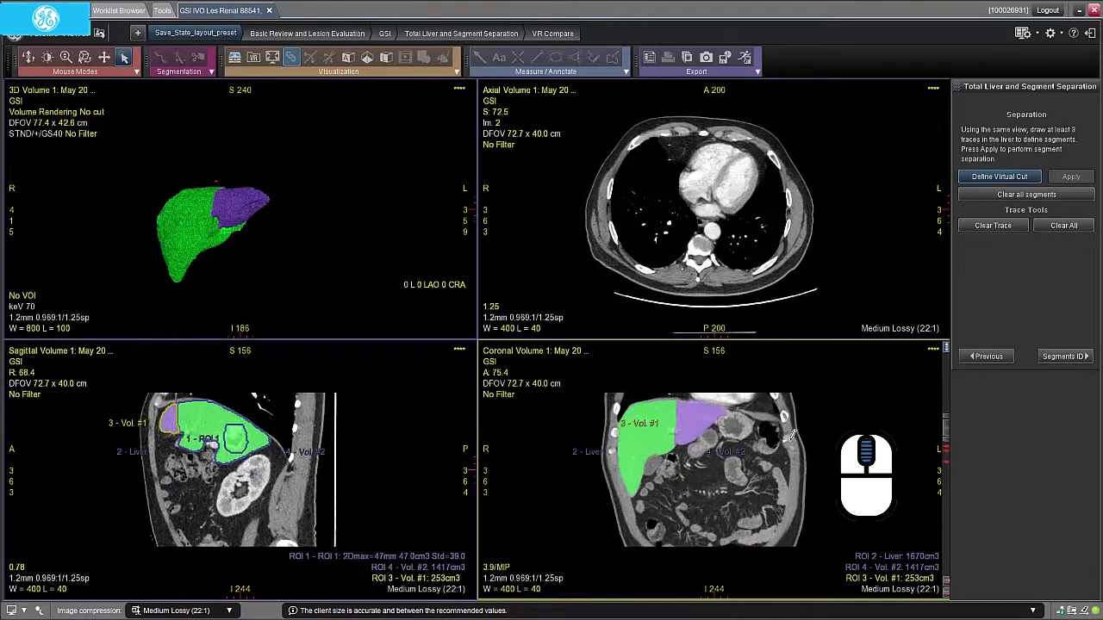
- Clear the unwanted trace and redraw the cut along the green–purple segment boundary
mouse_move(680, 390)
left_mouse_down()
mouse_move(679, 427)
mouse_move(729, 431)
left_mouse_up()
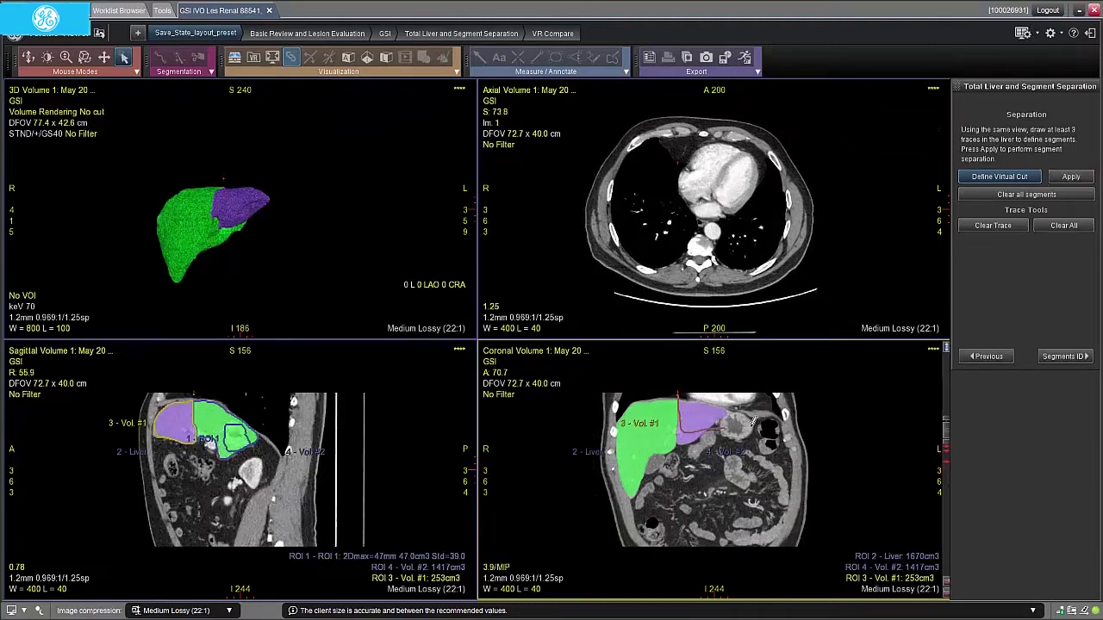
left_click(994, 228)
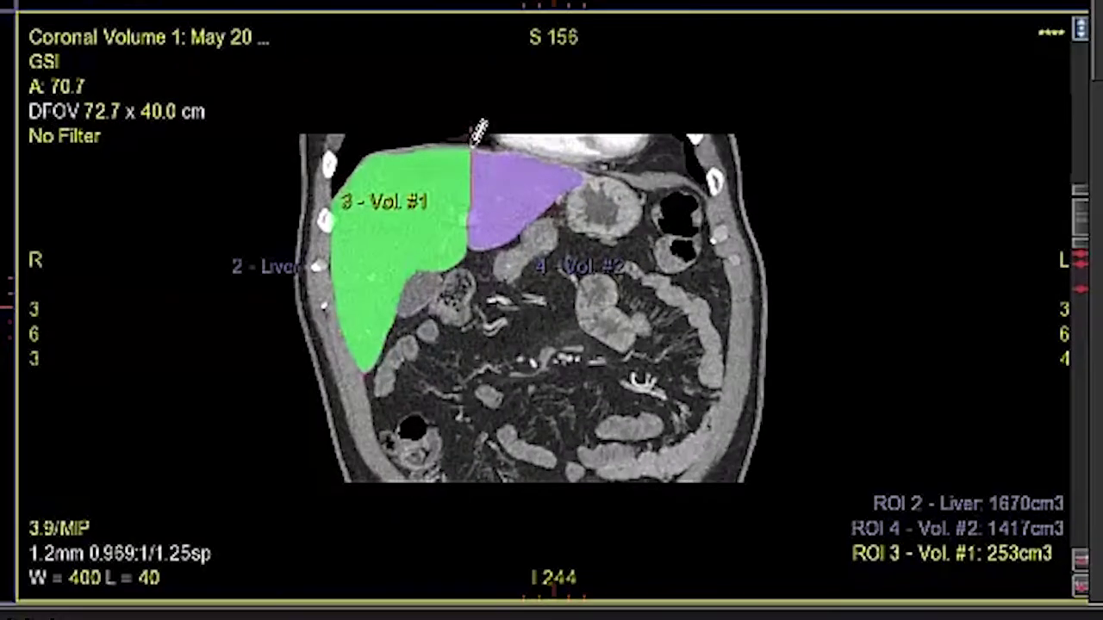
mouse_move(470, 152)
left_mouse_down()
mouse_move(473, 215)
mouse_move(594, 217)
left_mouse_up()
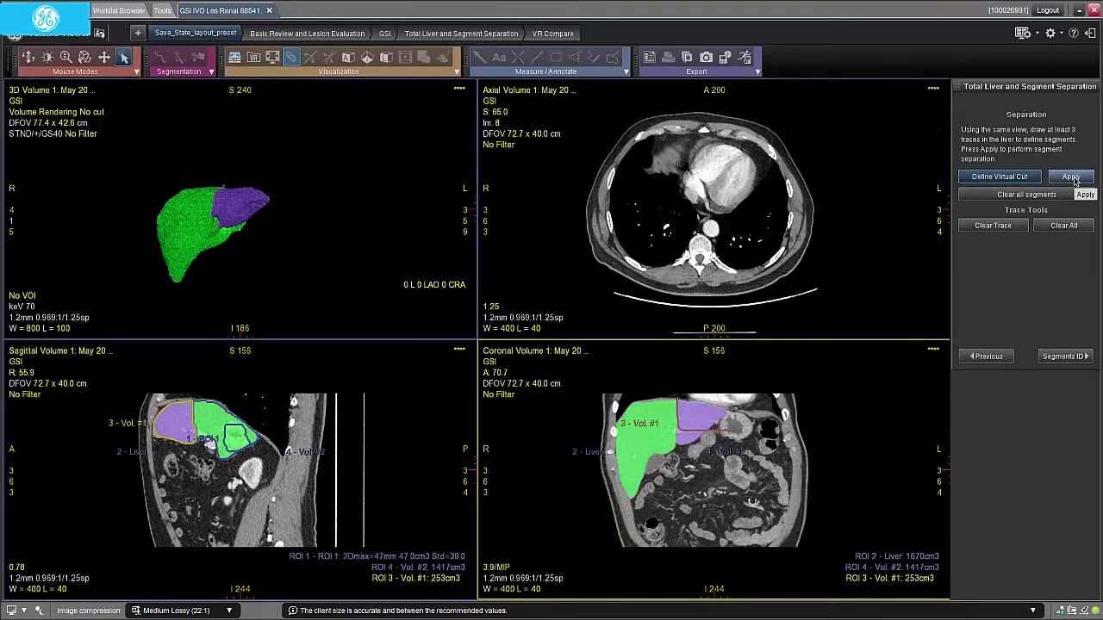
- Apply the new cut and label the resulting 75.96 cm3 segment Segment 3
left_click(1072, 177)
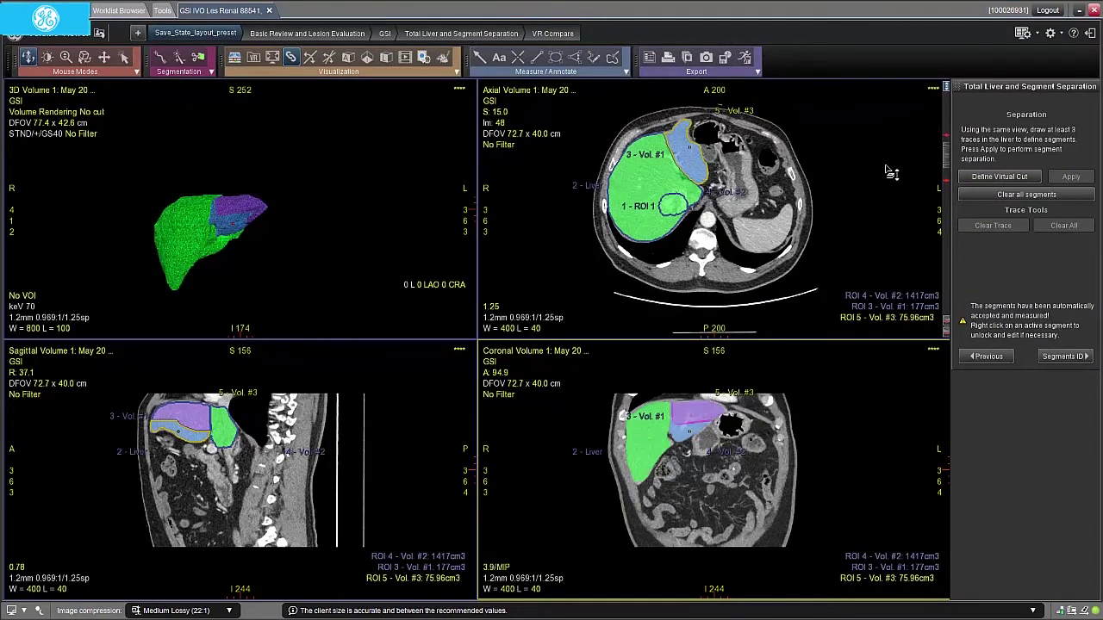
right_click(690, 160)
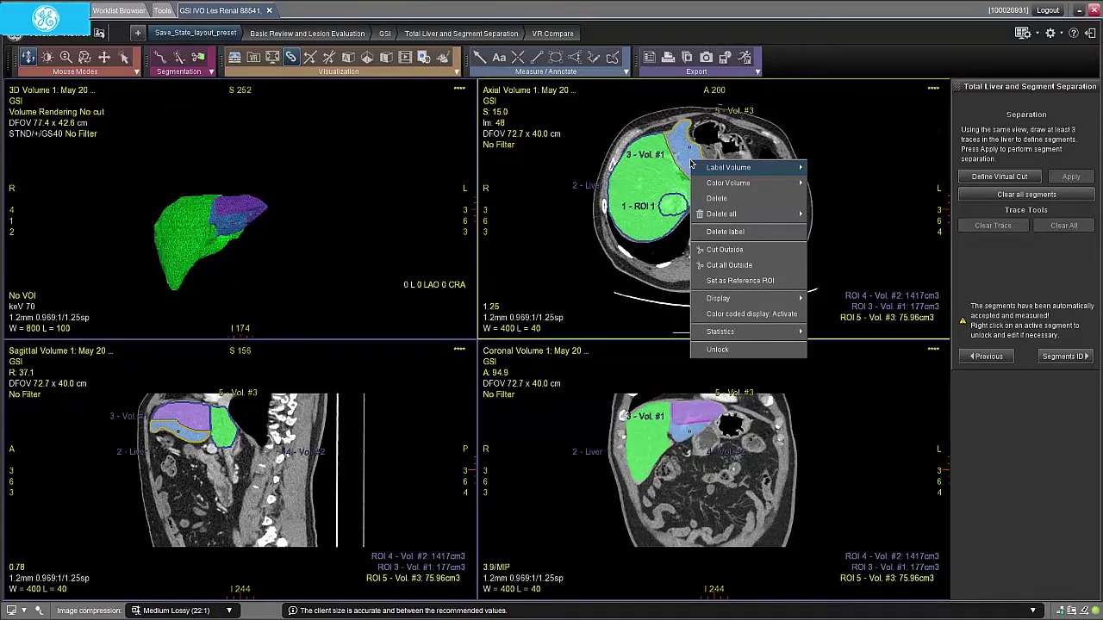
mouse_move(729, 187)
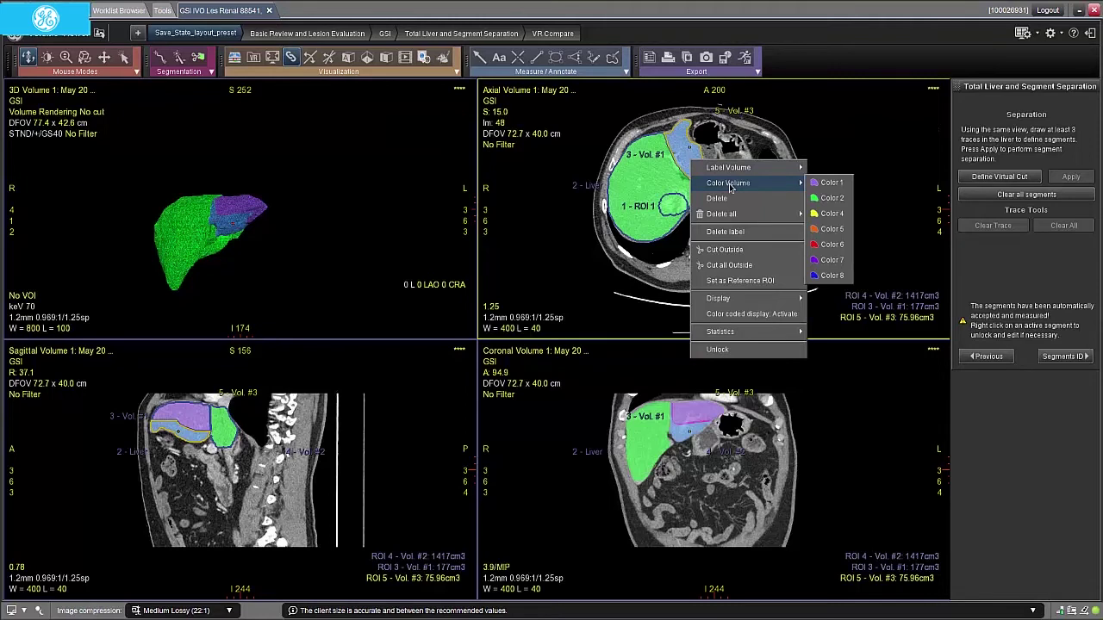
mouse_move(762, 172)
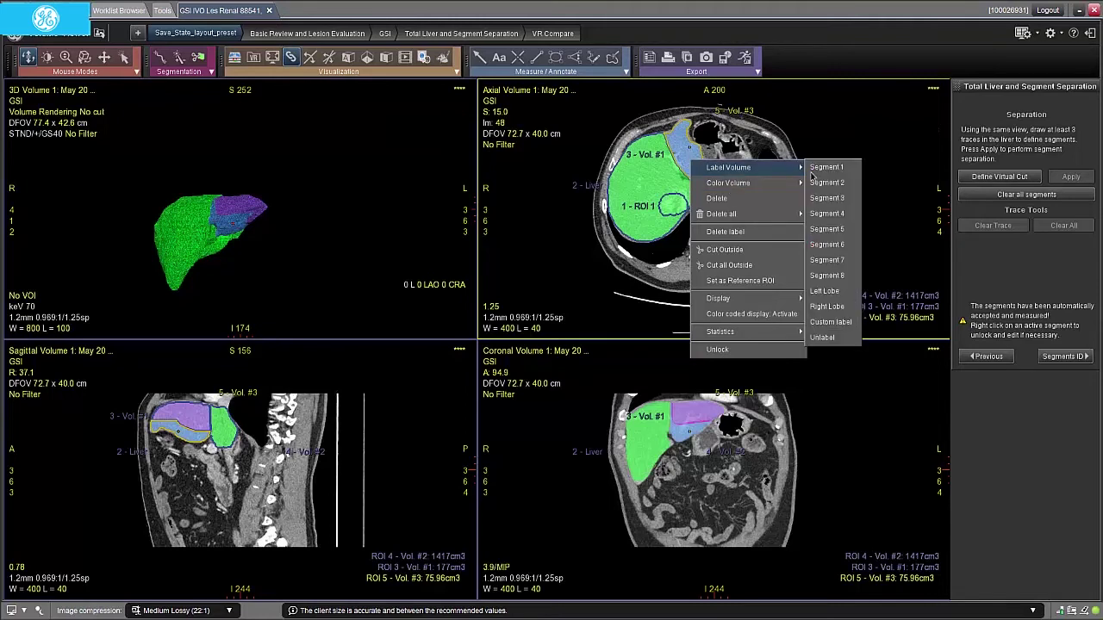
left_click(836, 205)
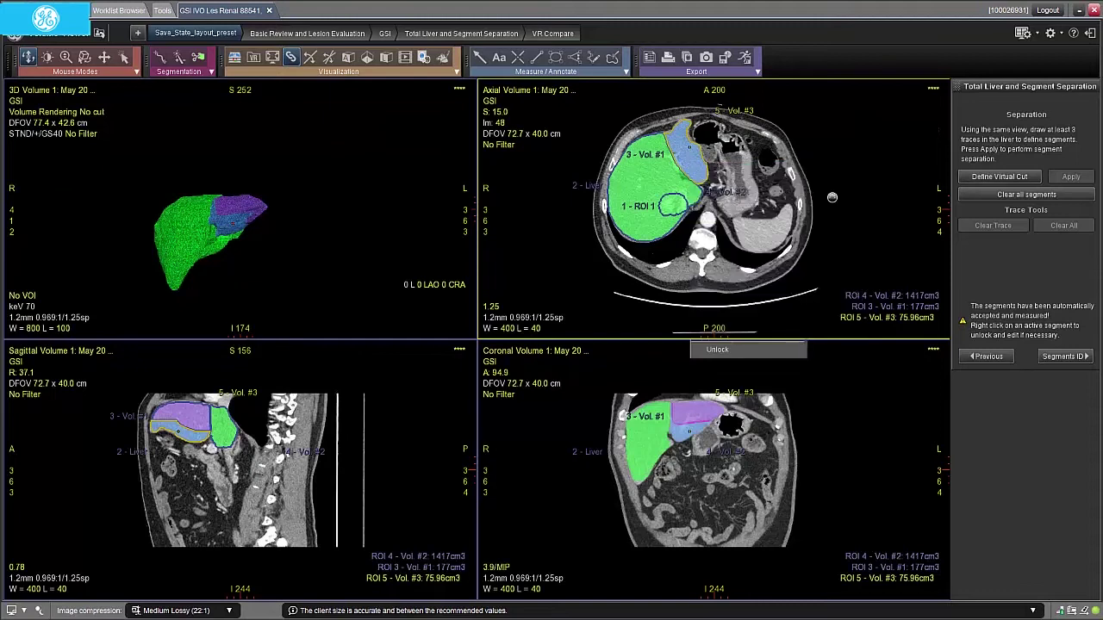
- Label the large 1417 cm3 segment Right Lobe
scroll(764, 183, "up", 13)
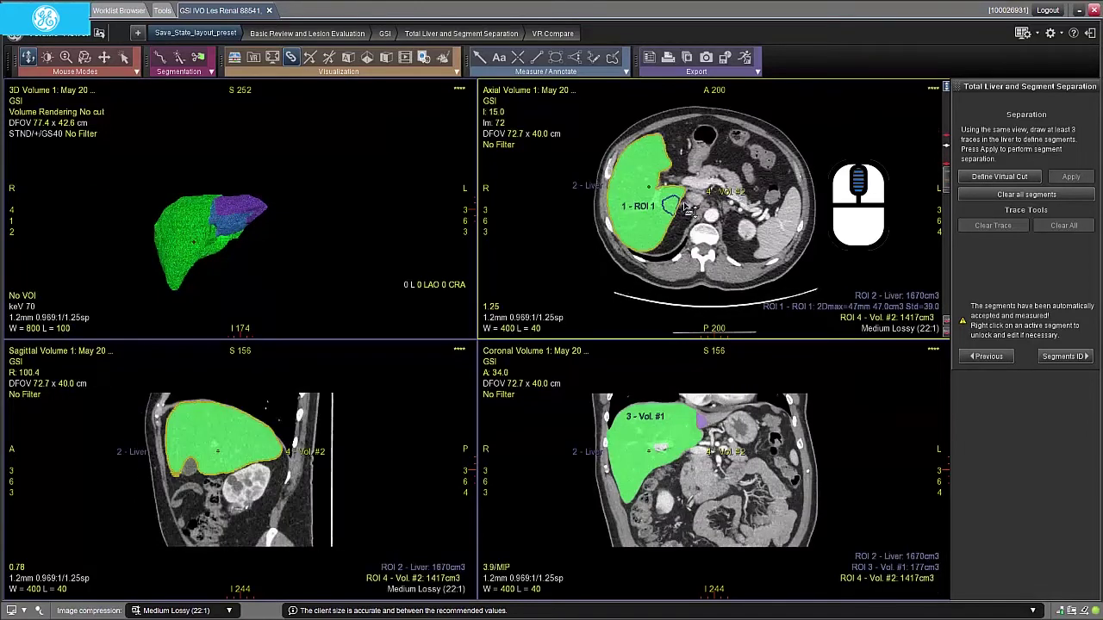
scroll(687, 196, "up", 18)
scroll(687, 196, "up", 7)
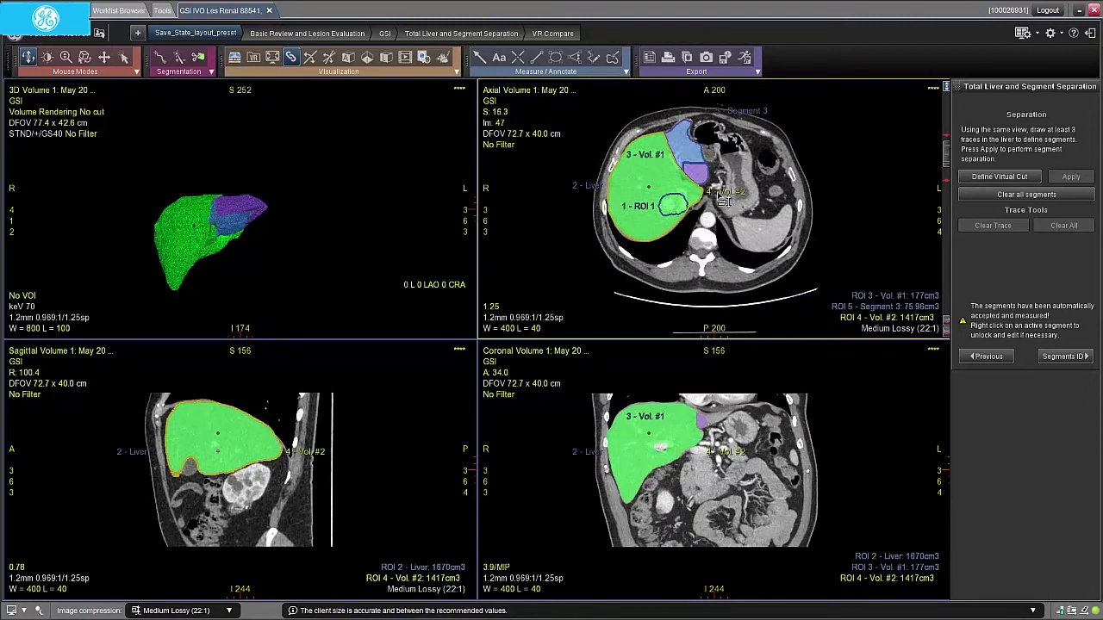
right_click(653, 177)
mouse_move(698, 187)
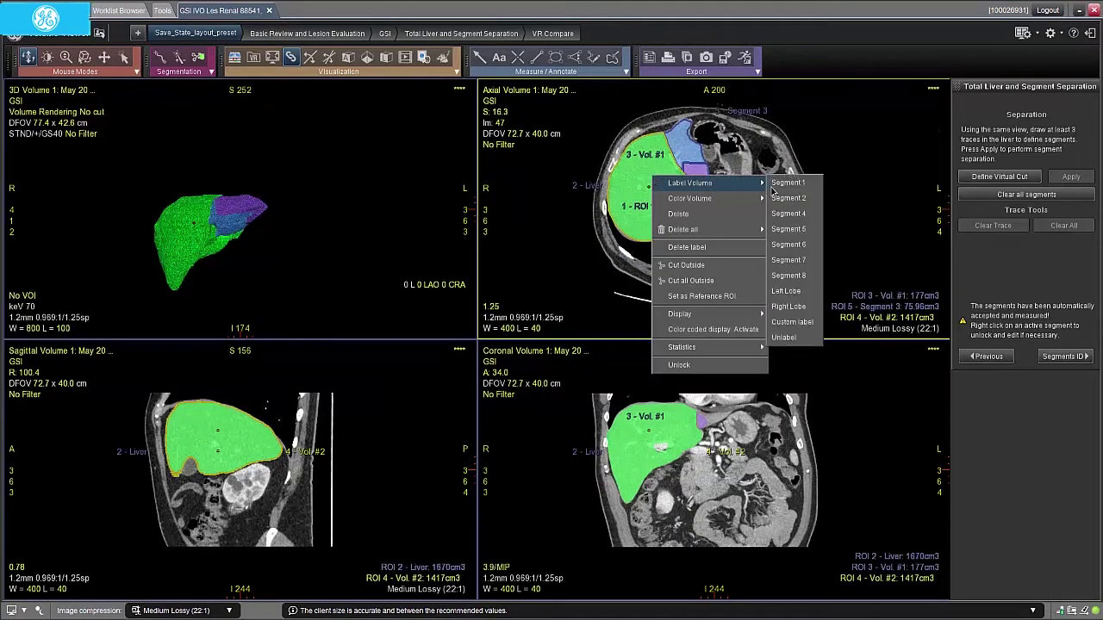
left_click(801, 306)
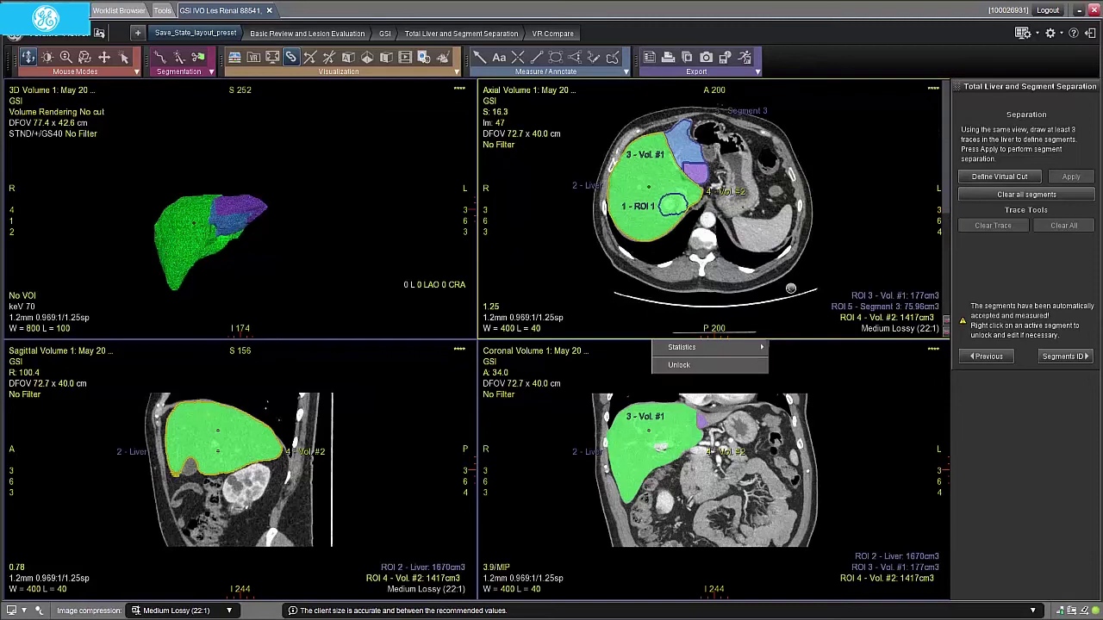
- Relabel the large 1417 cm3 segment as Segment 2
scroll(726, 231, "up", 20)
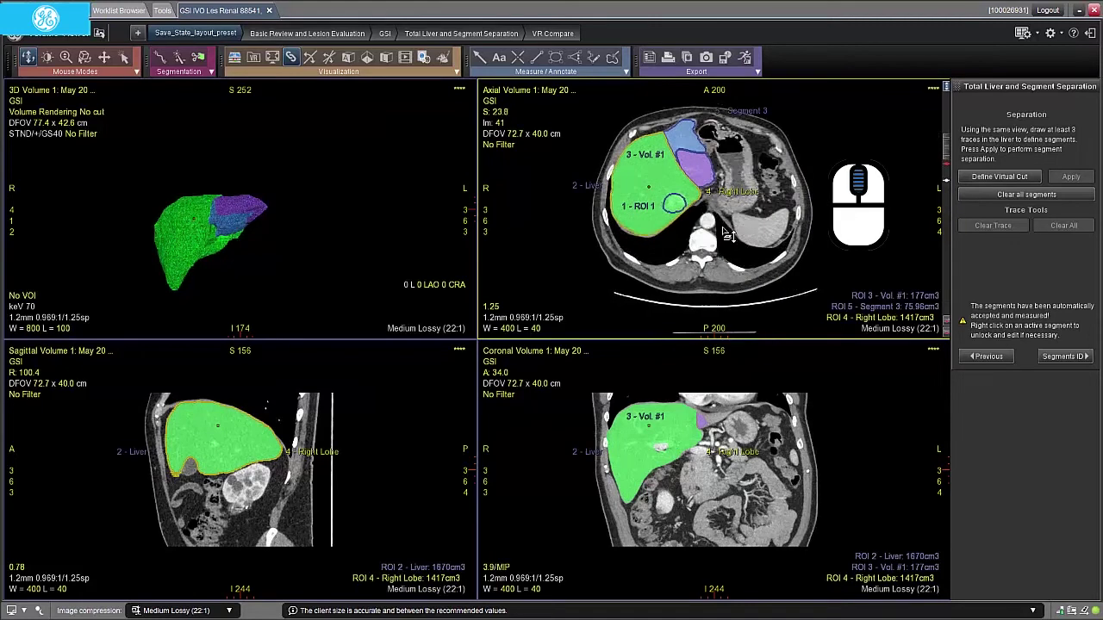
scroll(725, 231, "down", 5)
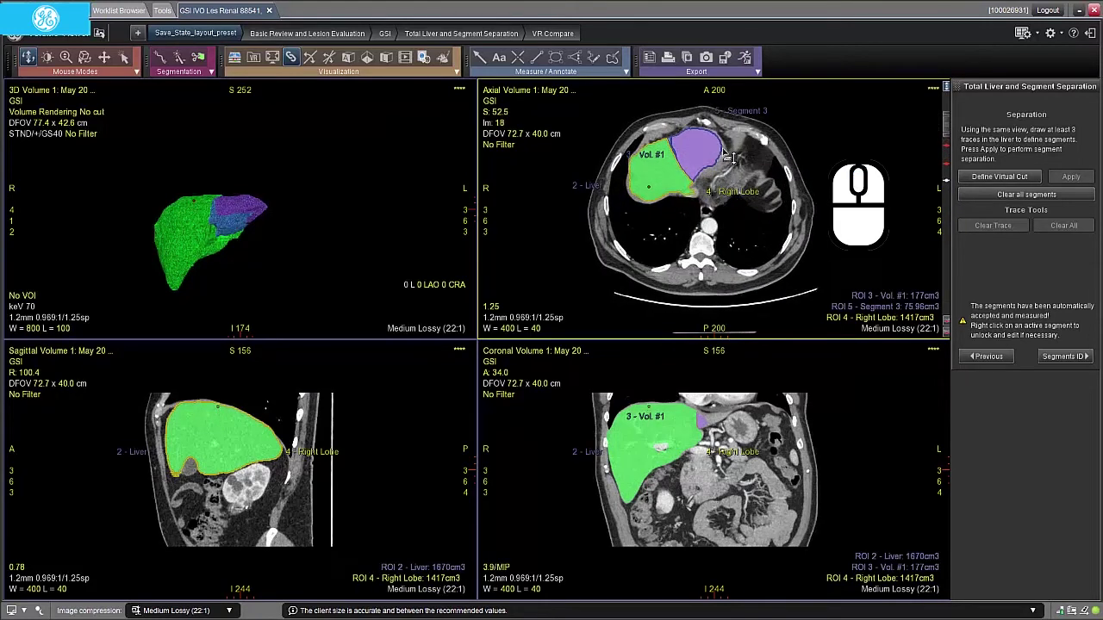
scroll(712, 177, "up", 16)
scroll(711, 177, "up", 1)
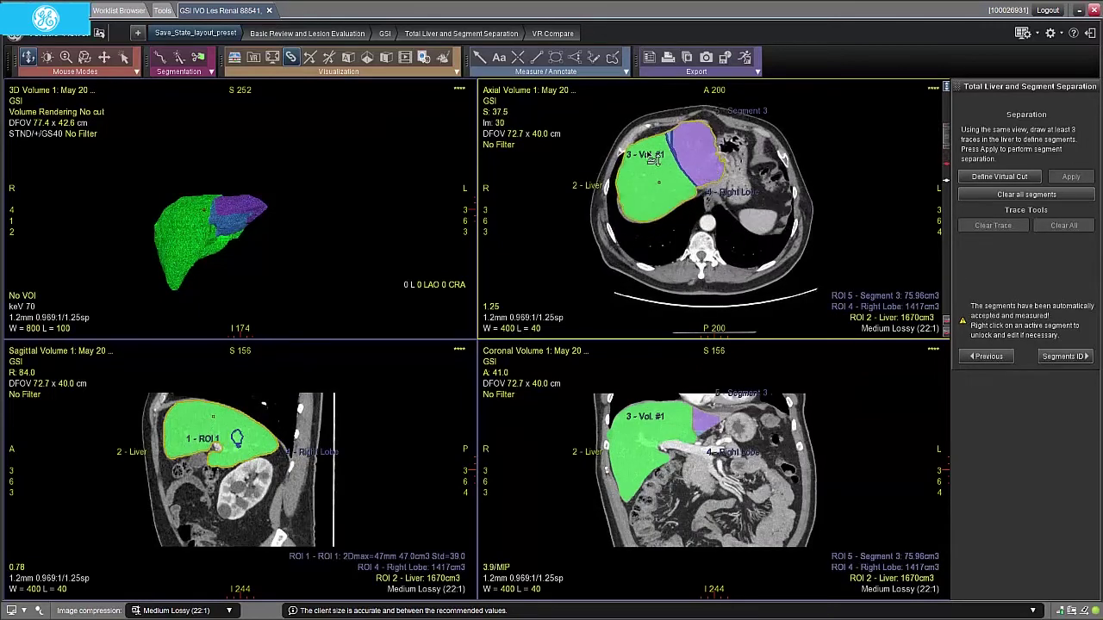
left_click(652, 160)
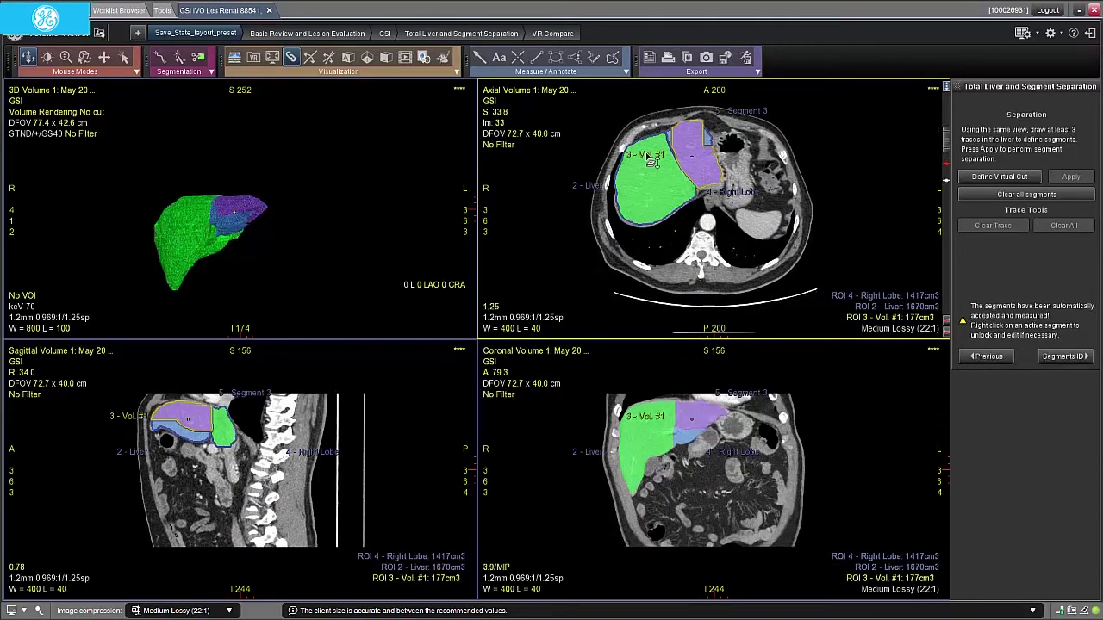
right_click(649, 156)
mouse_move(690, 162)
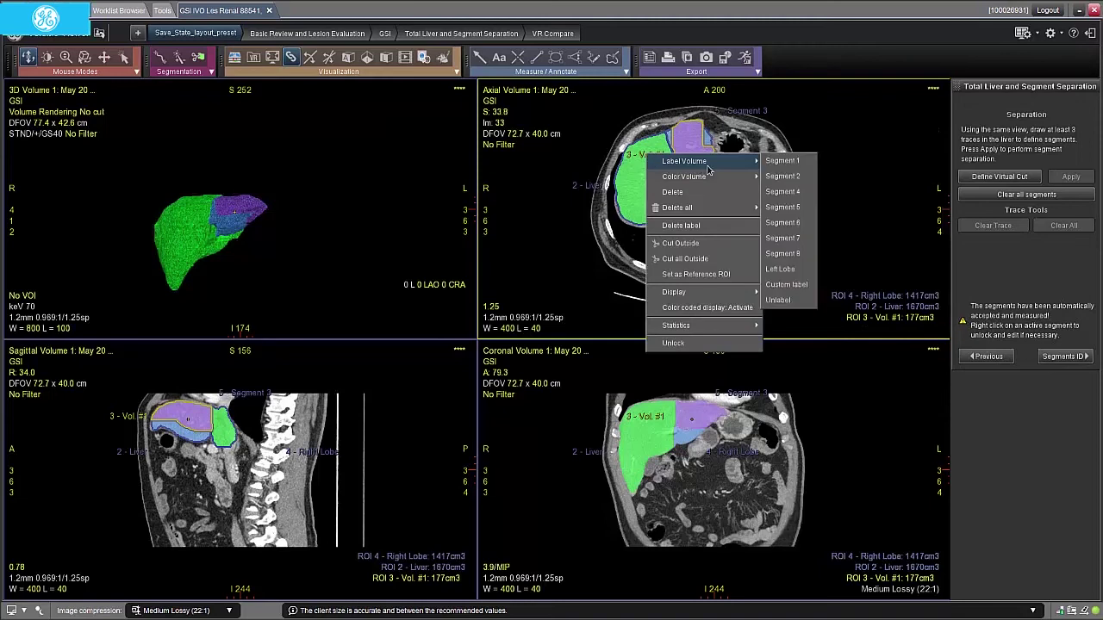
left_click(786, 176)
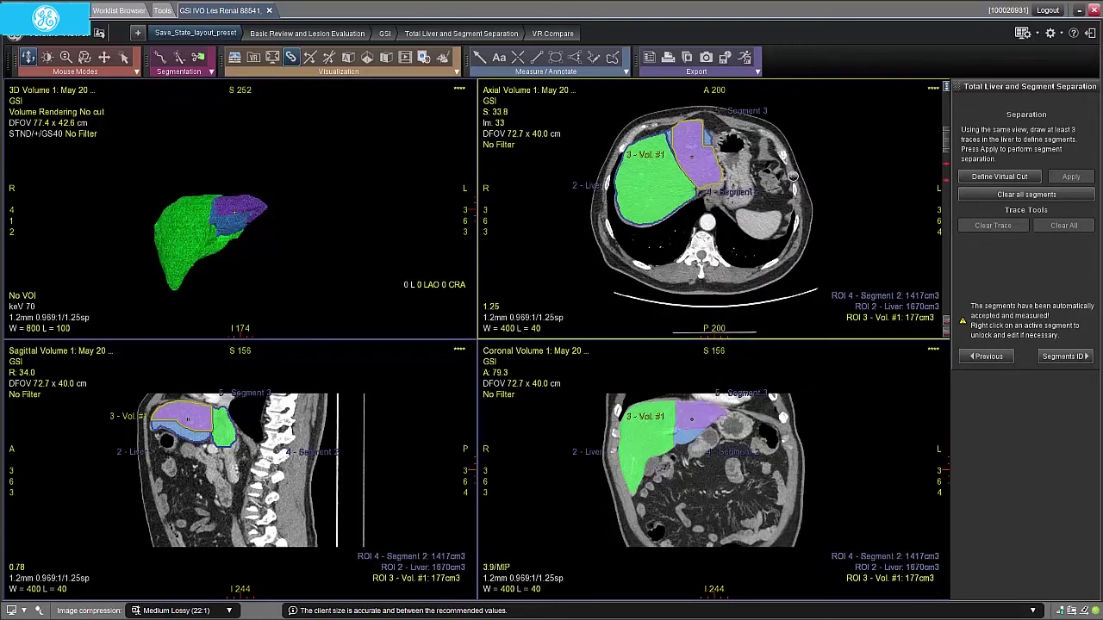
- Merge Segment 3 and Vol. #1 into a 253 cm3 Vol. #2 and show segments color-coded
left_click(1062, 360)
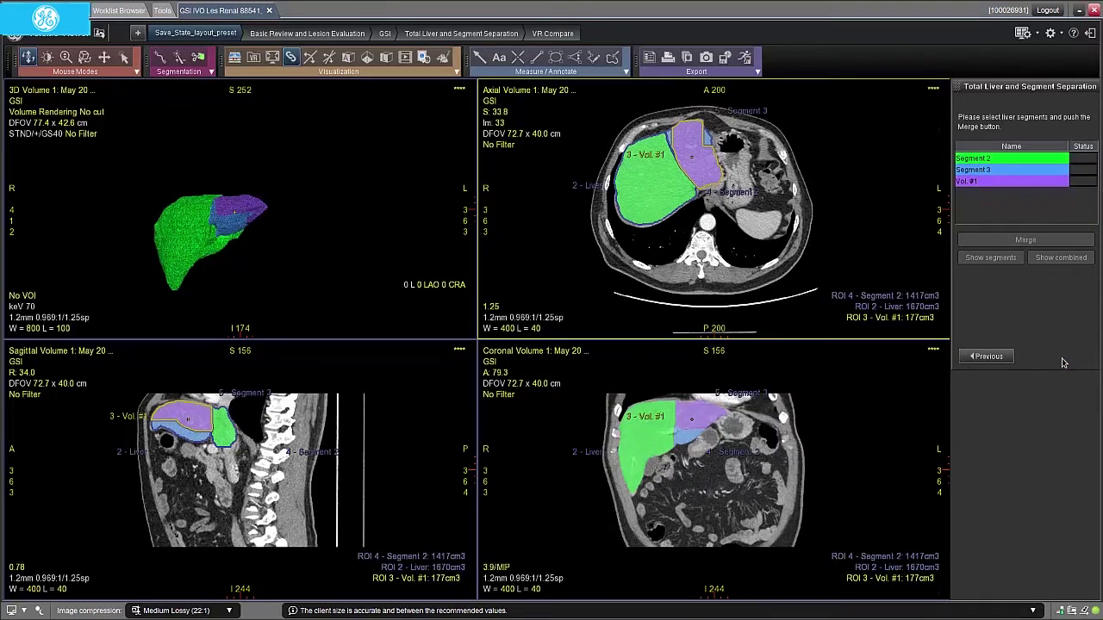
left_click(1011, 172)
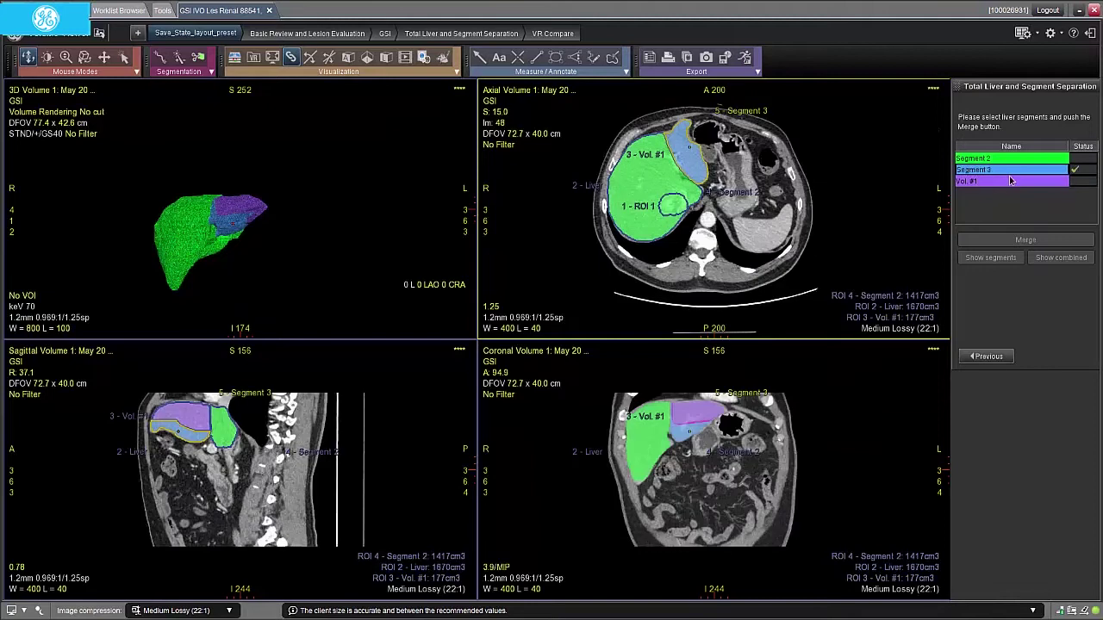
left_click(1009, 181)
left_click(1026, 240)
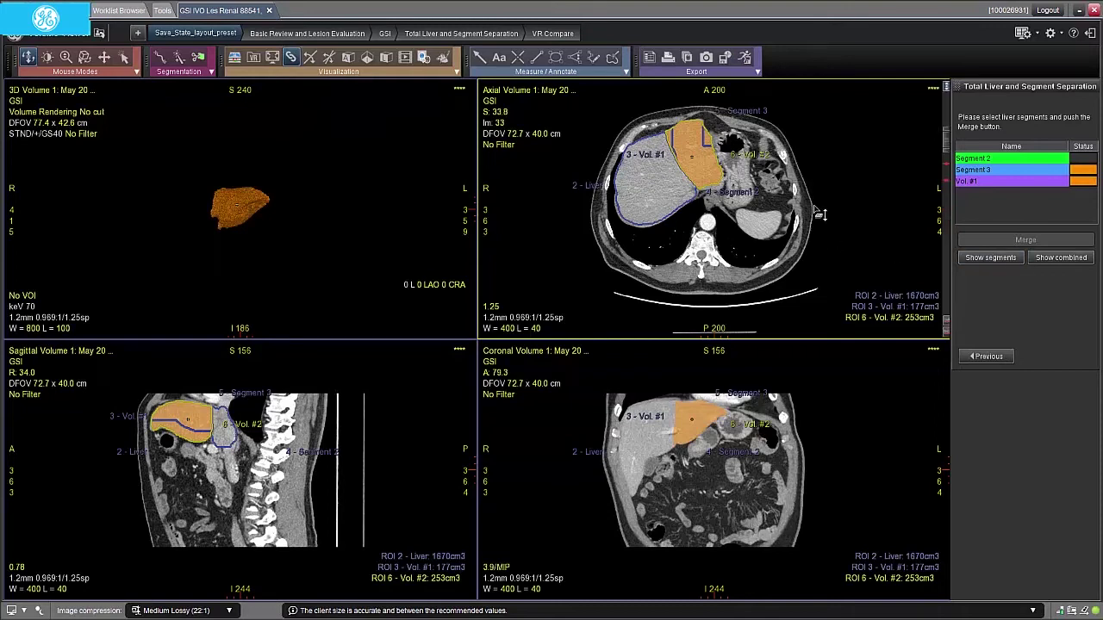
scroll(819, 212, "up", 11)
scroll(820, 209, "down", 20)
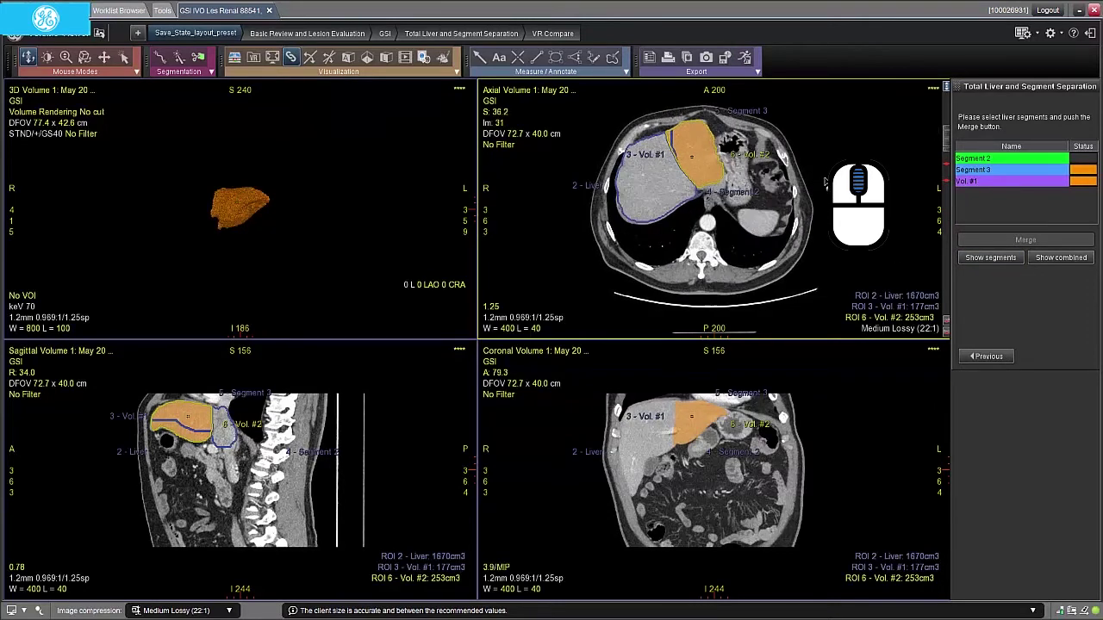
left_click(991, 258)
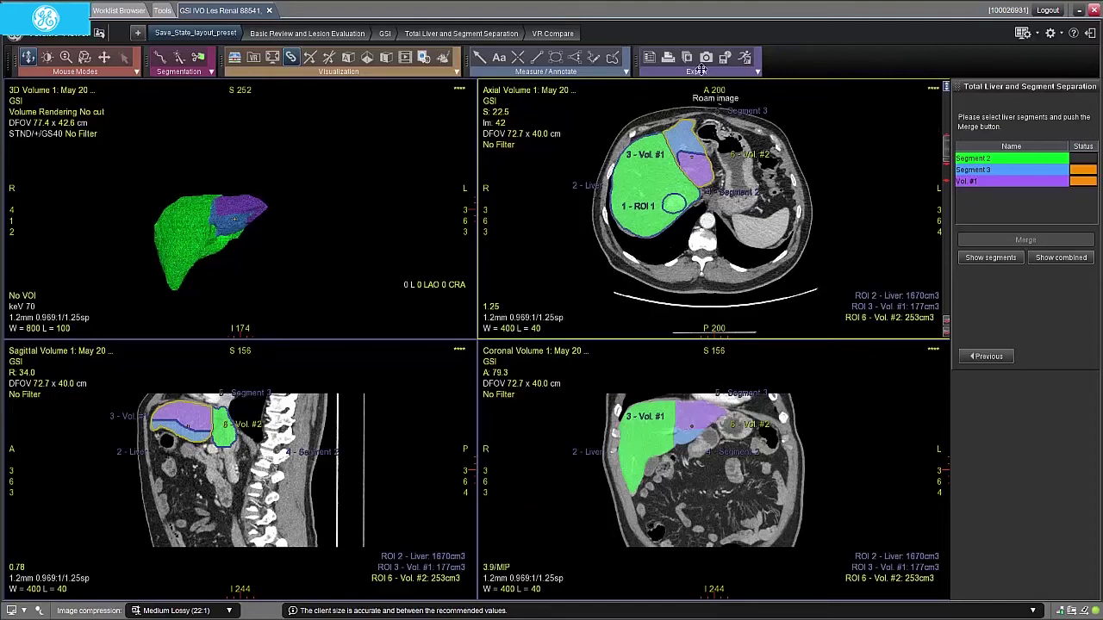
- Open and widen the Hepatic VCAR summary table, then save it as Summary Table screen captures
left_click(650, 57)
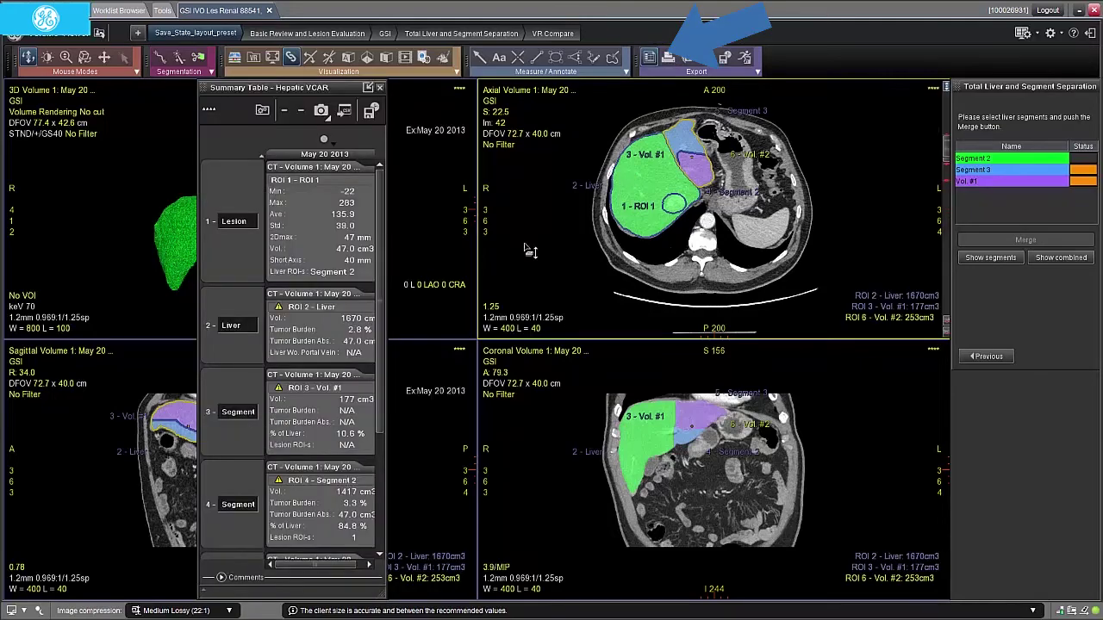
left_click_drag(392, 270, 491, 261)
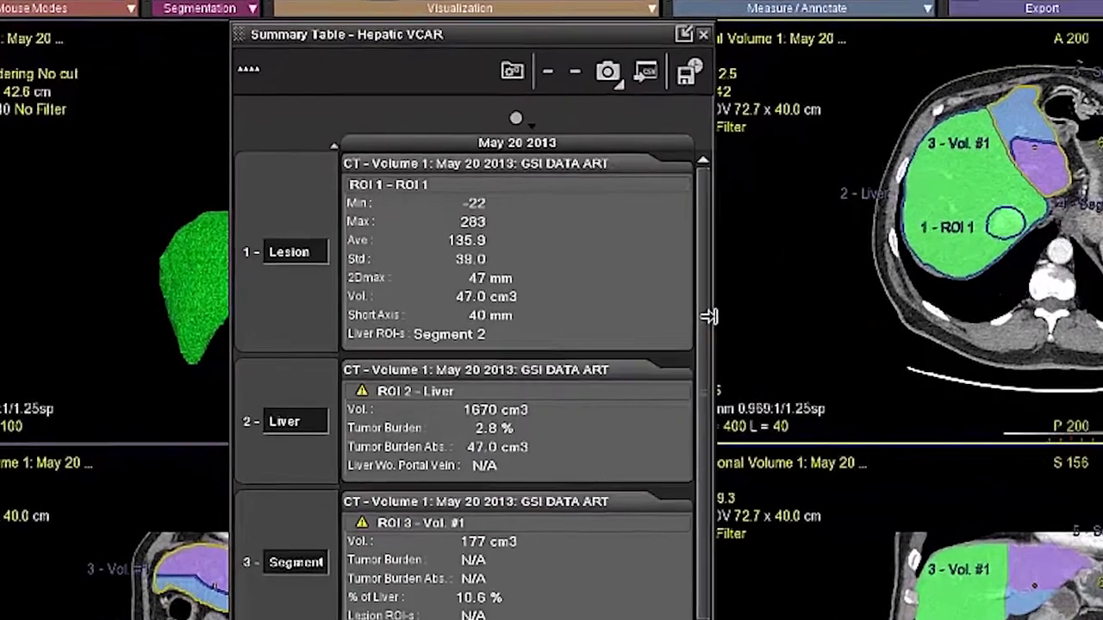
left_click_drag(709, 317, 720, 316)
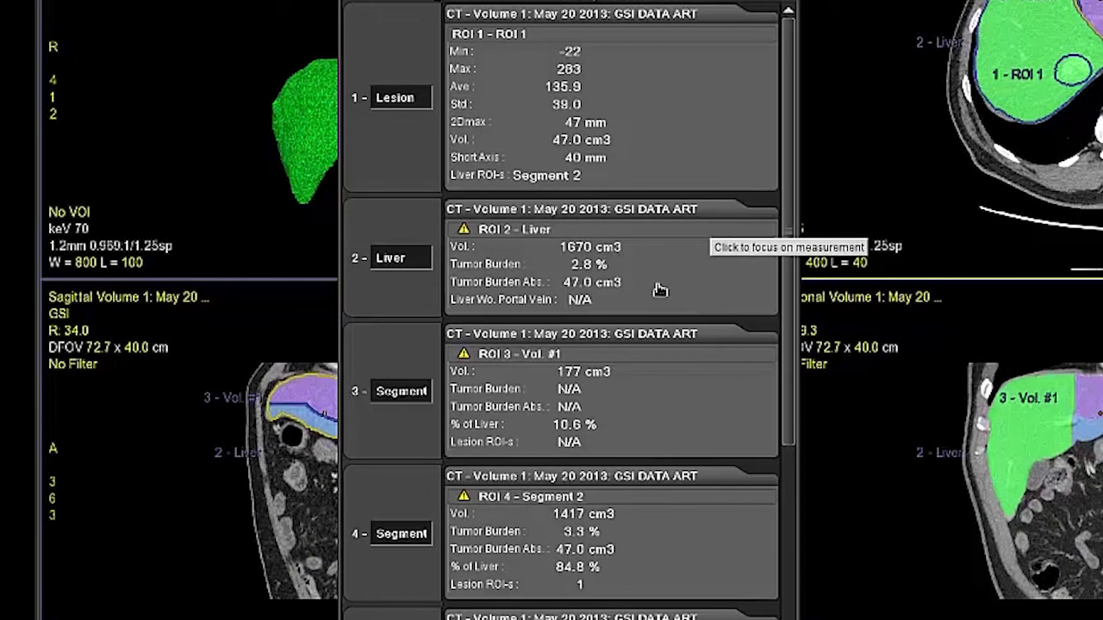
right_click(660, 291)
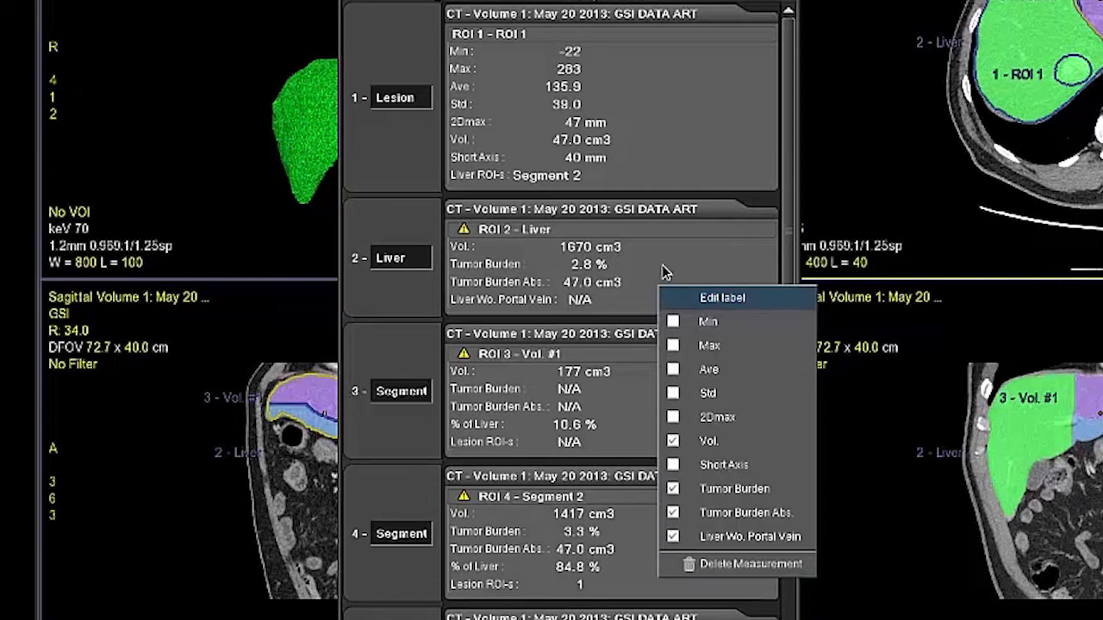
left_click(666, 274)
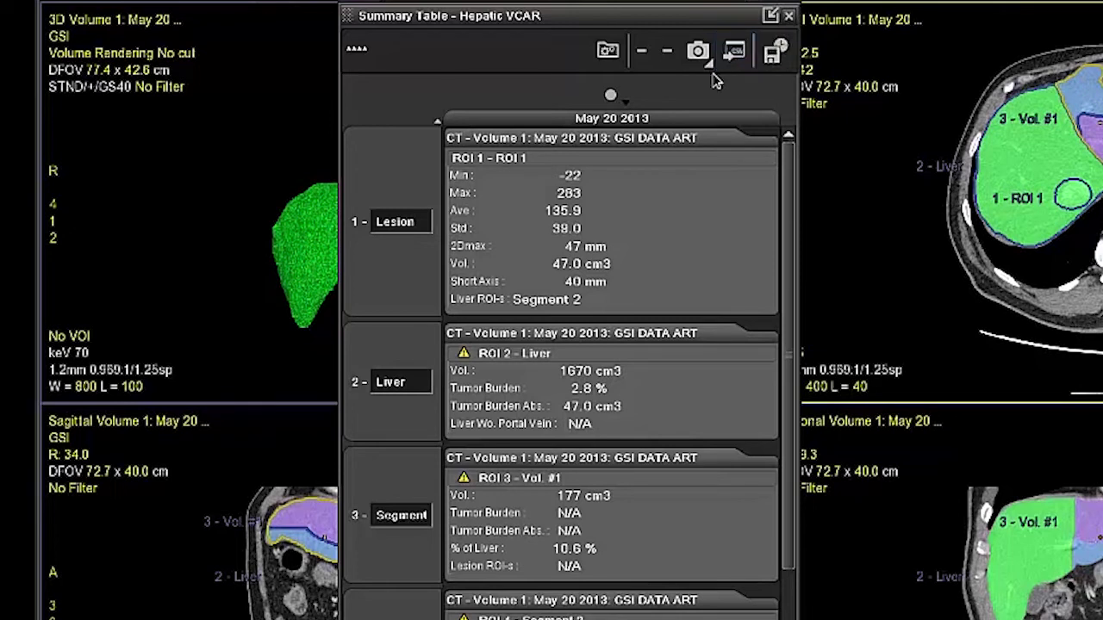
left_click(711, 73)
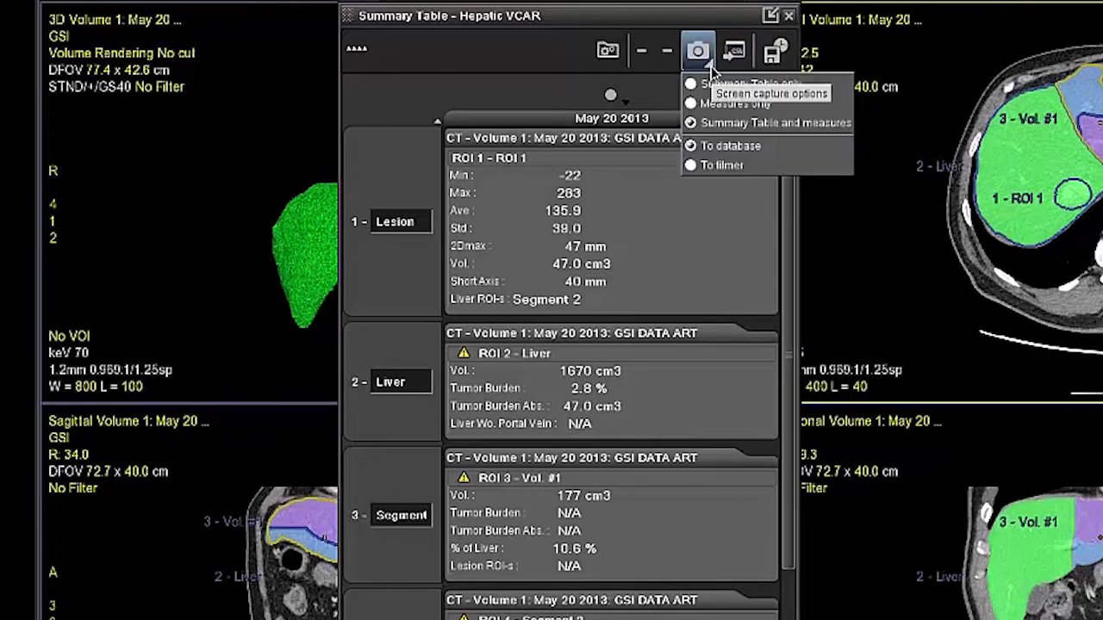
left_click(800, 84)
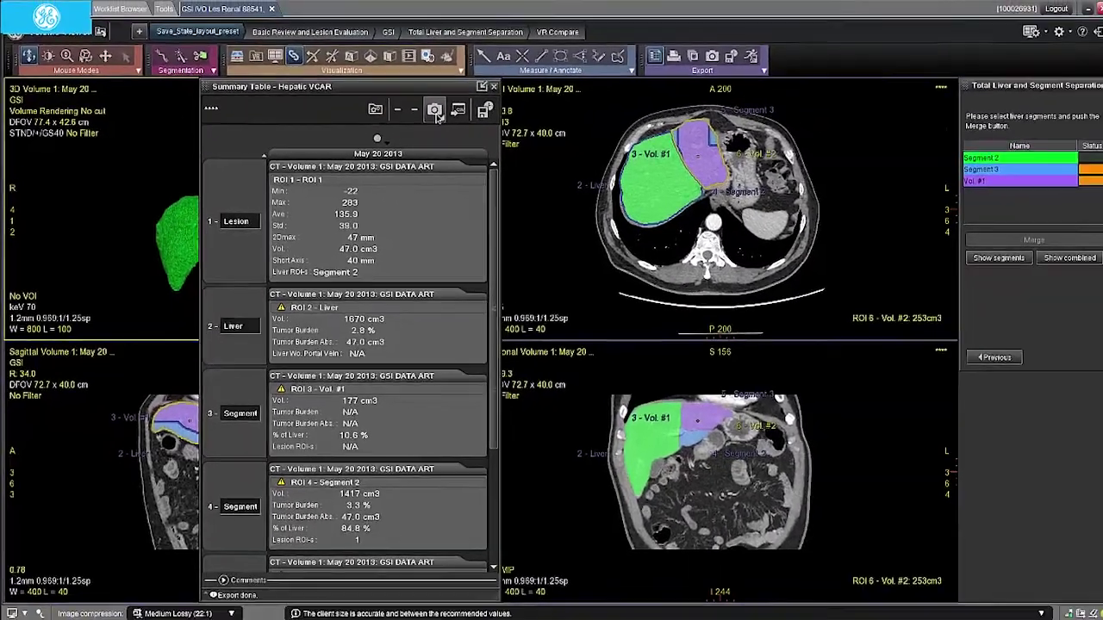
- Refresh the study's series and preview Secondary Capture series 351, then the new 6-image series 353
left_click(127, 12)
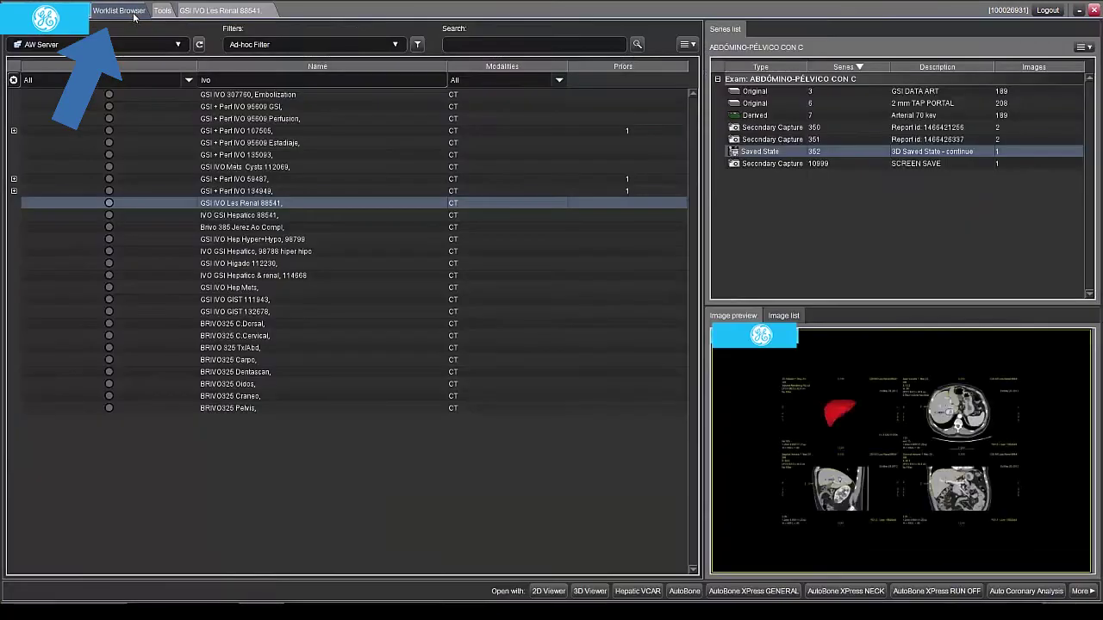
left_click(199, 45)
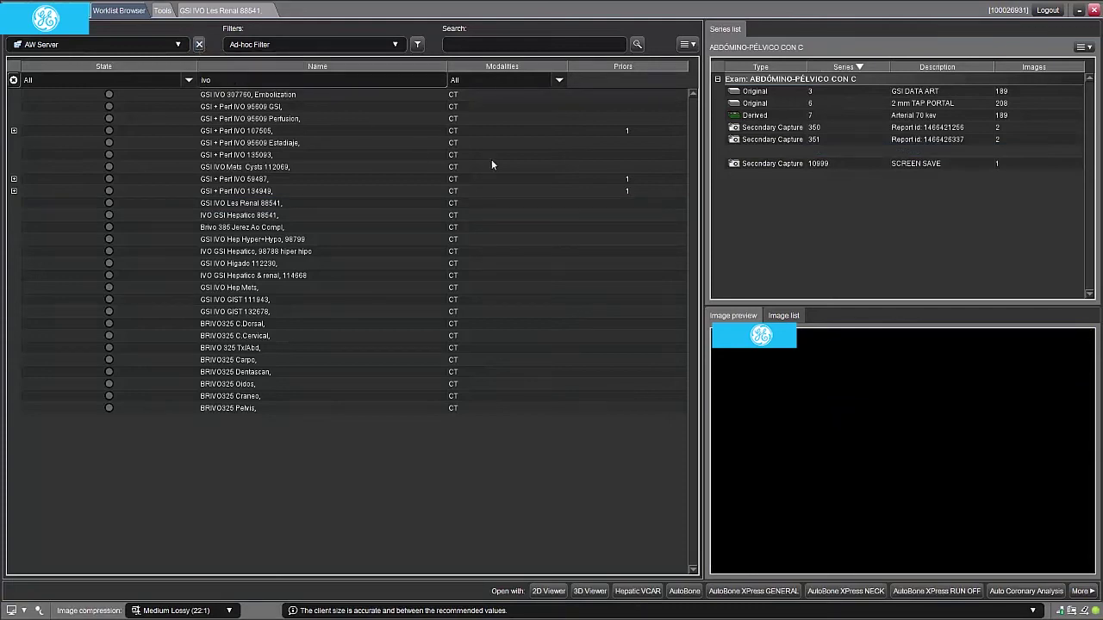
left_click(947, 139)
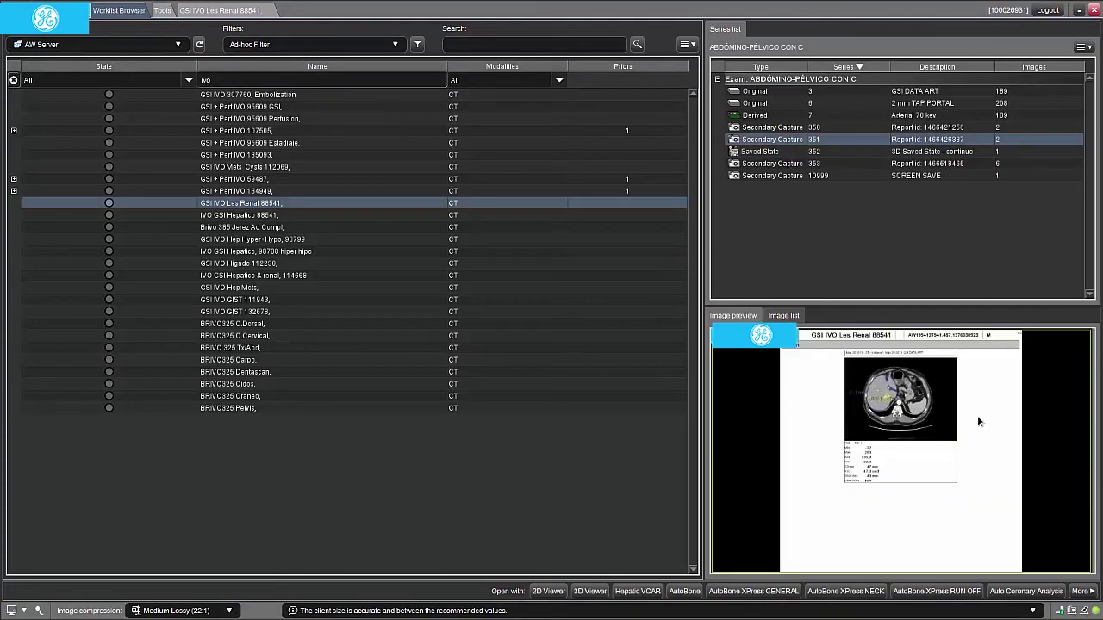
left_click(941, 165)
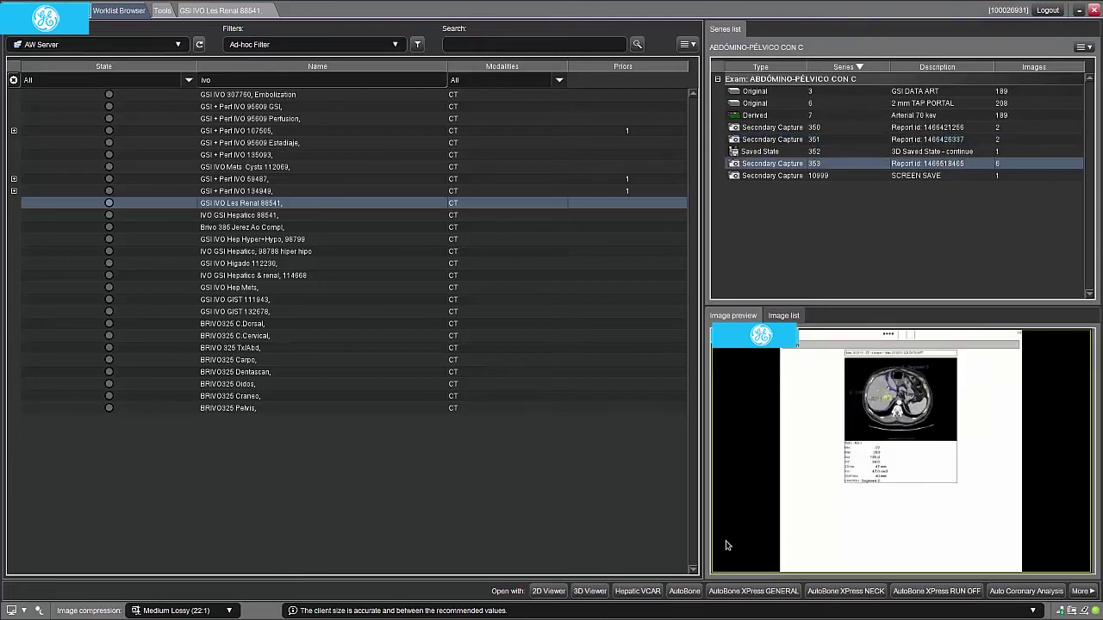
- Review series 353's report pages in 2D Viewer, then go back to the Worklist Browser
left_click(548, 591)
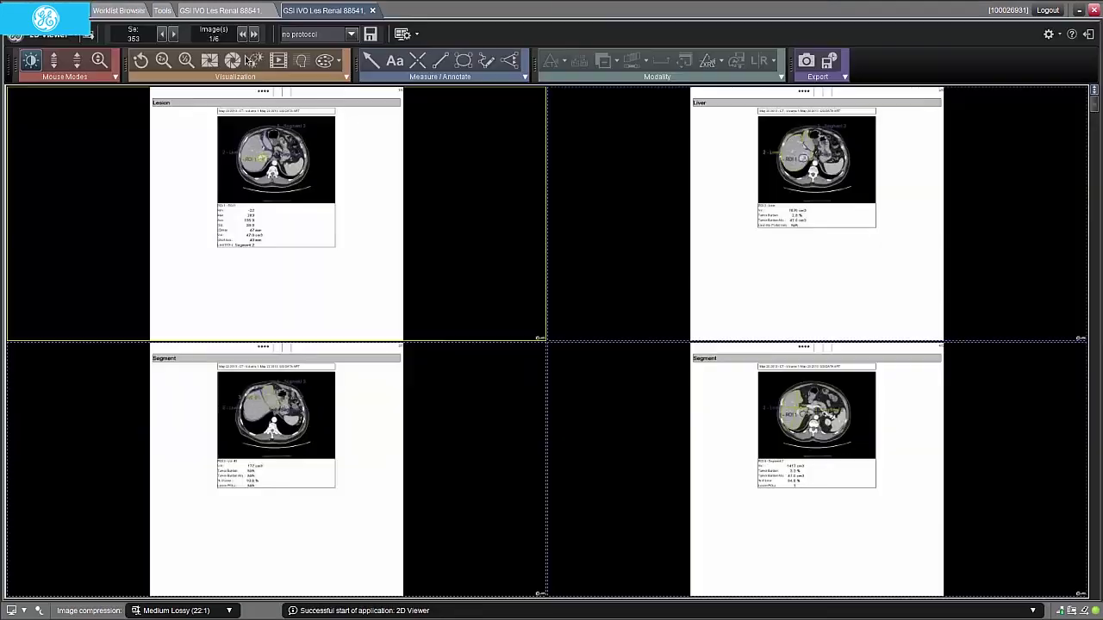
left_click(131, 12)
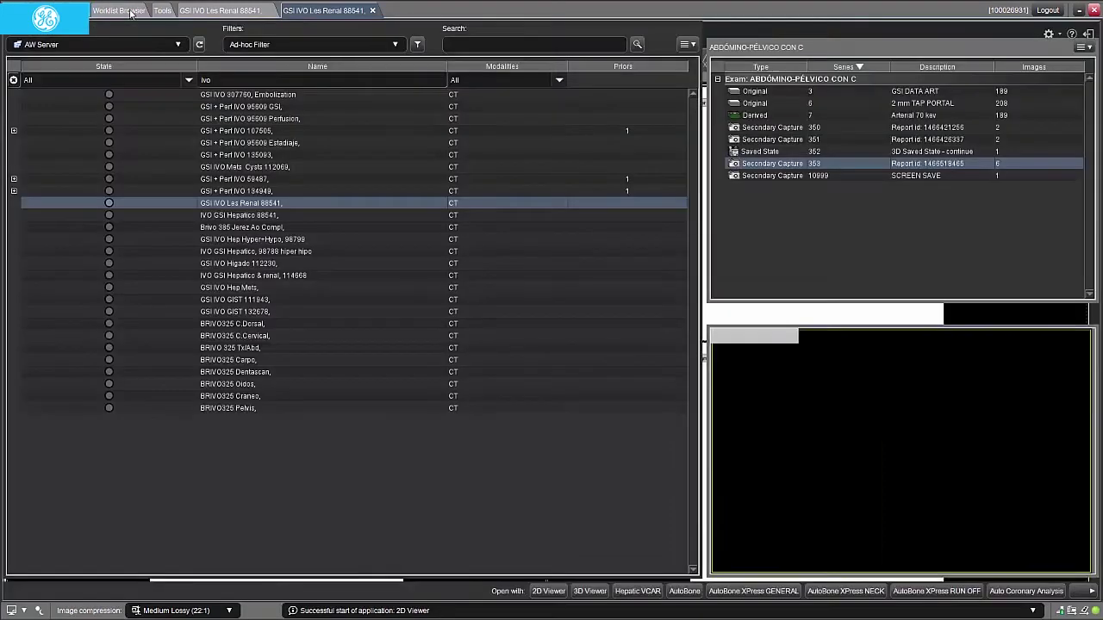